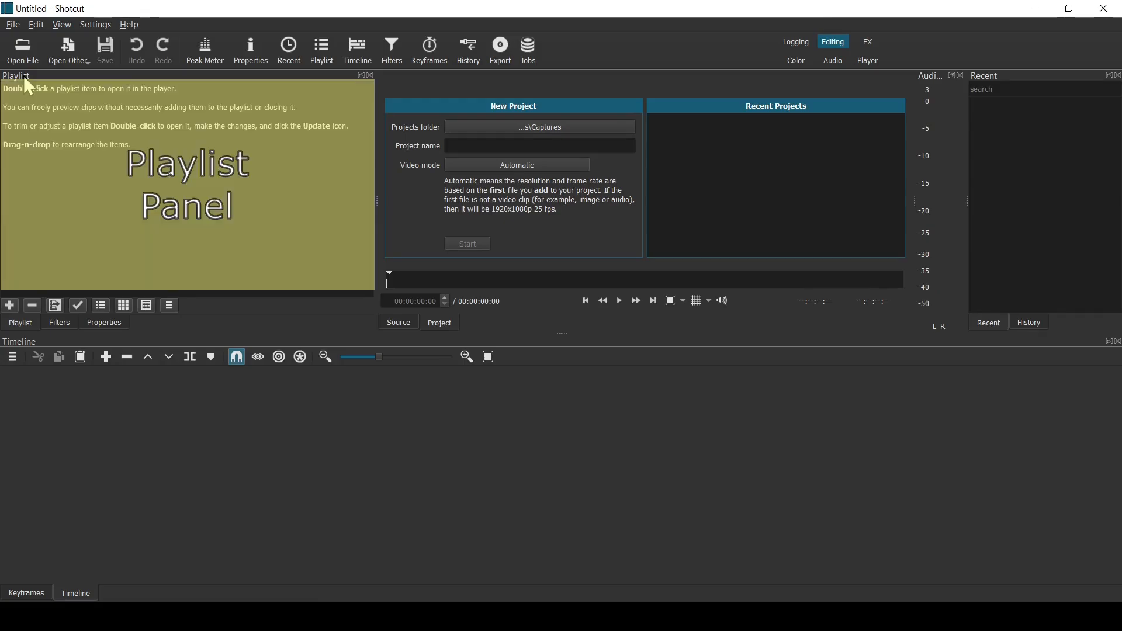
# - Open all five background footage videos and both AST audio files from the Musical Karaoke folder
pyautogui.click(26, 54)
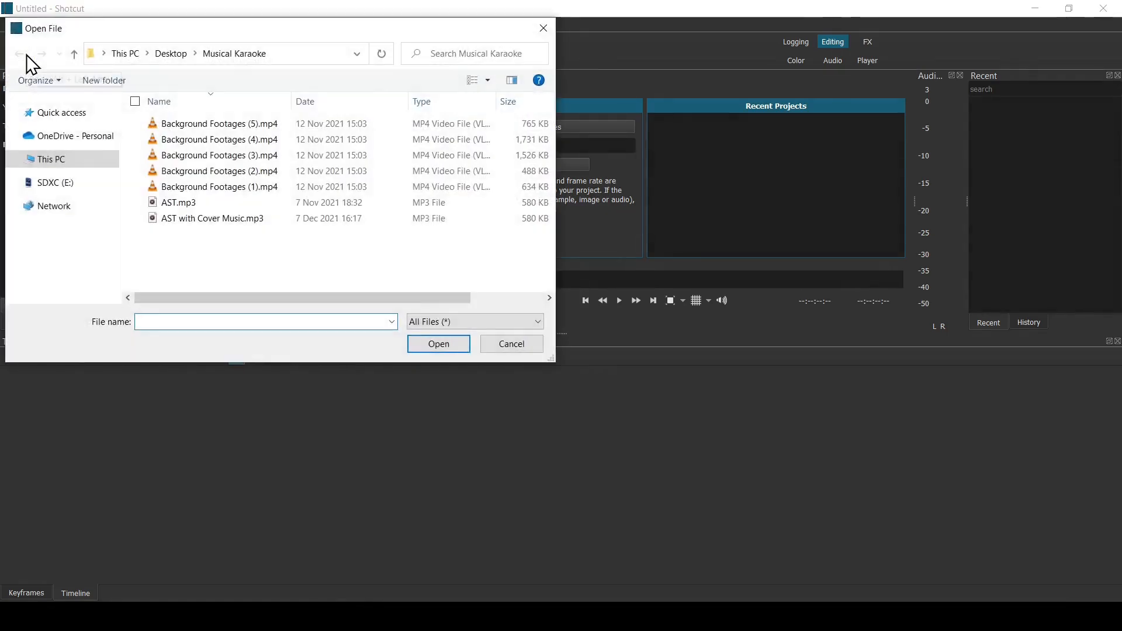
pyautogui.click(135, 102)
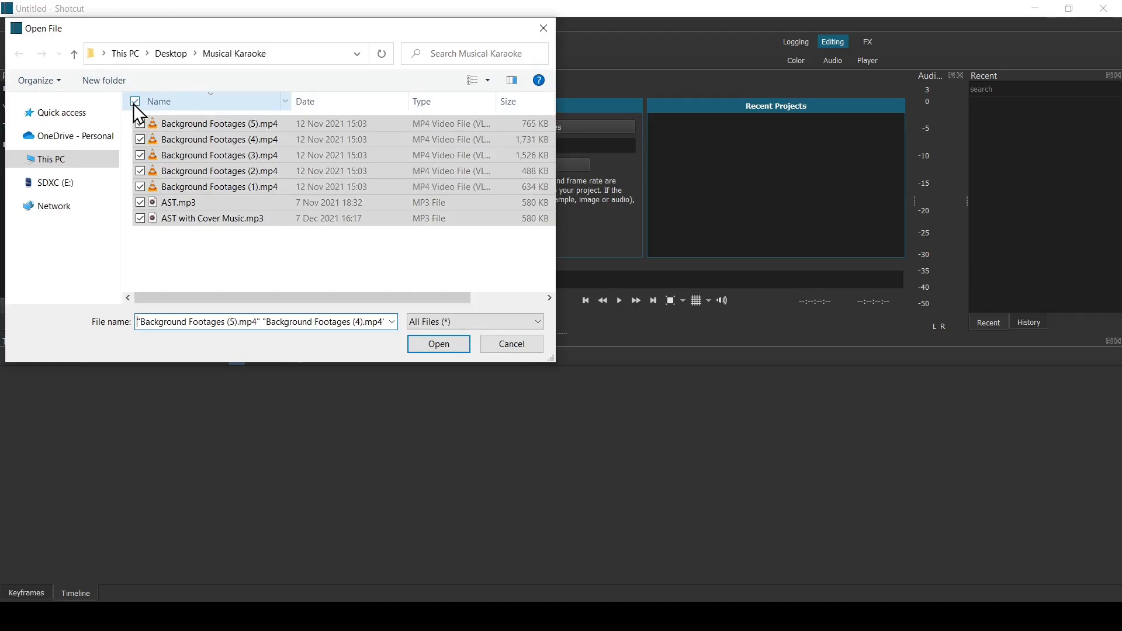
pyautogui.click(448, 343)
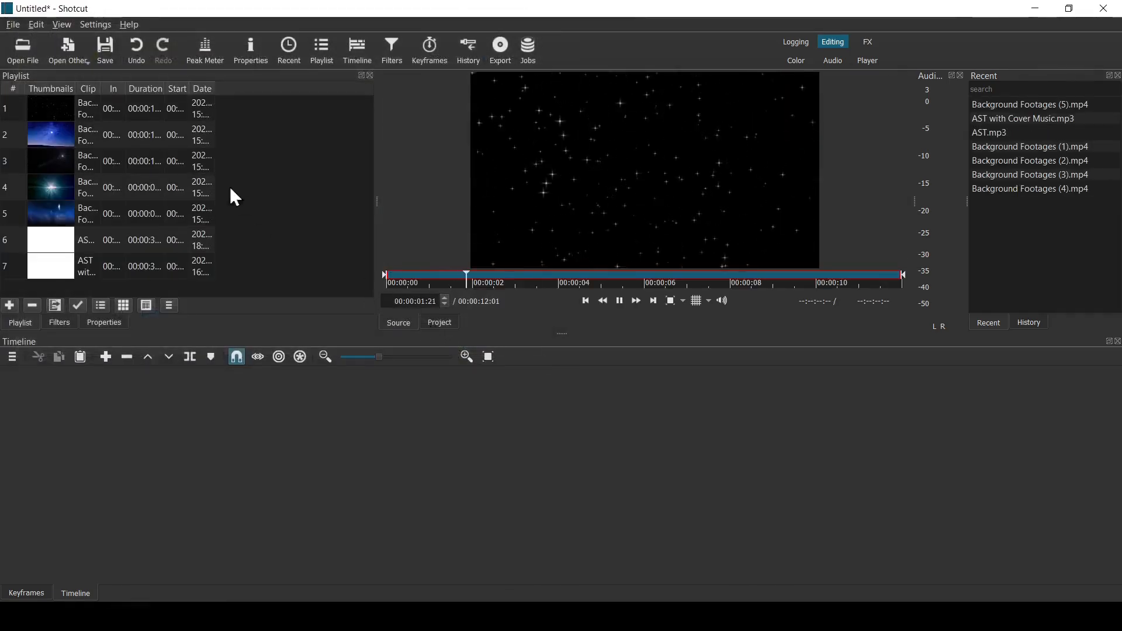
# - Widen the playlist's Clip and Duration columns to fit their full contents
pyautogui.doubleClick(100, 87)
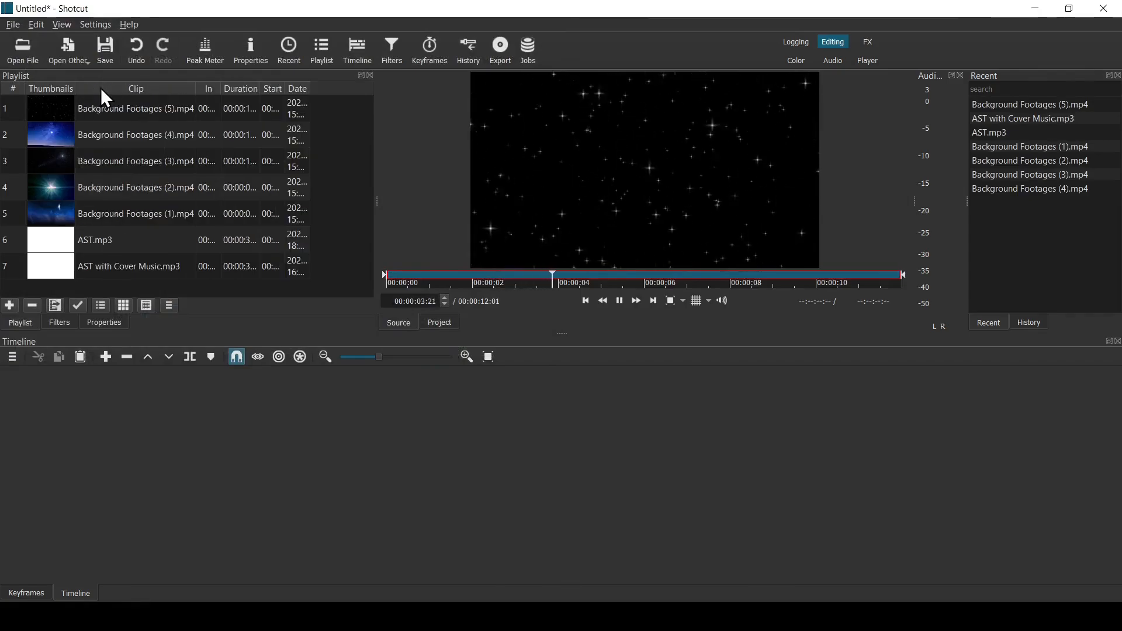
pyautogui.doubleClick(261, 89)
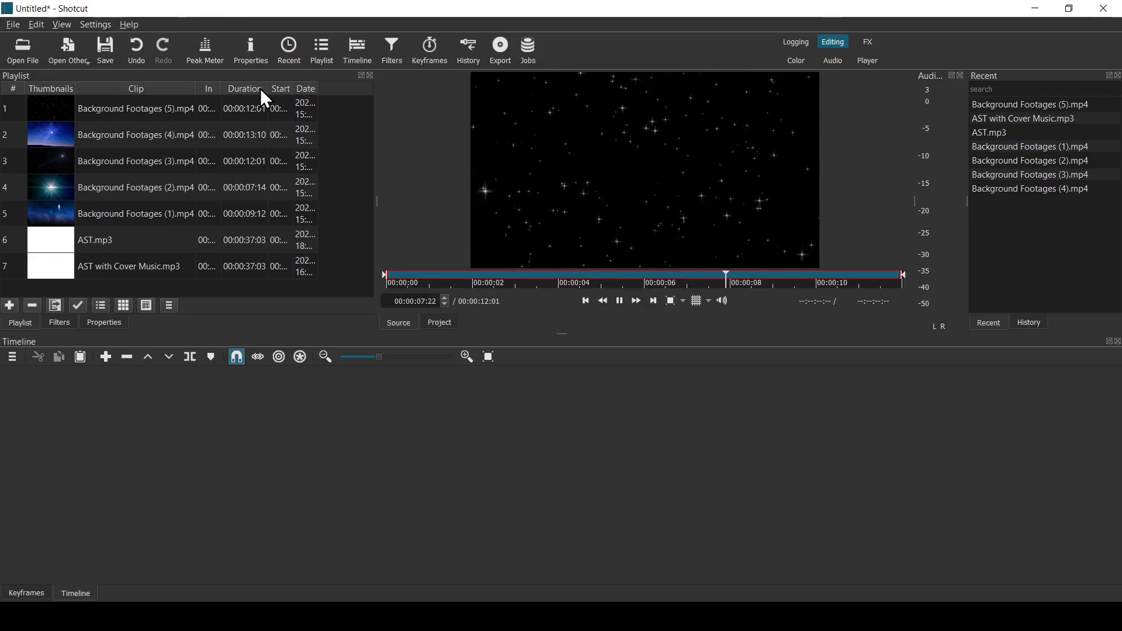
pyautogui.click(262, 89)
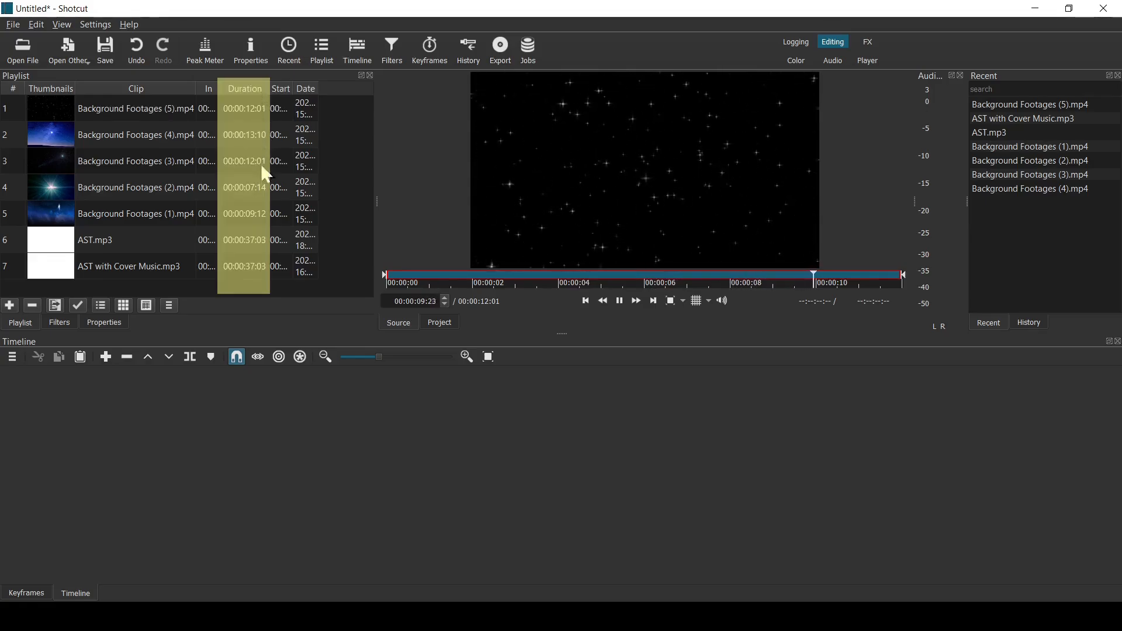
pyautogui.click(255, 286)
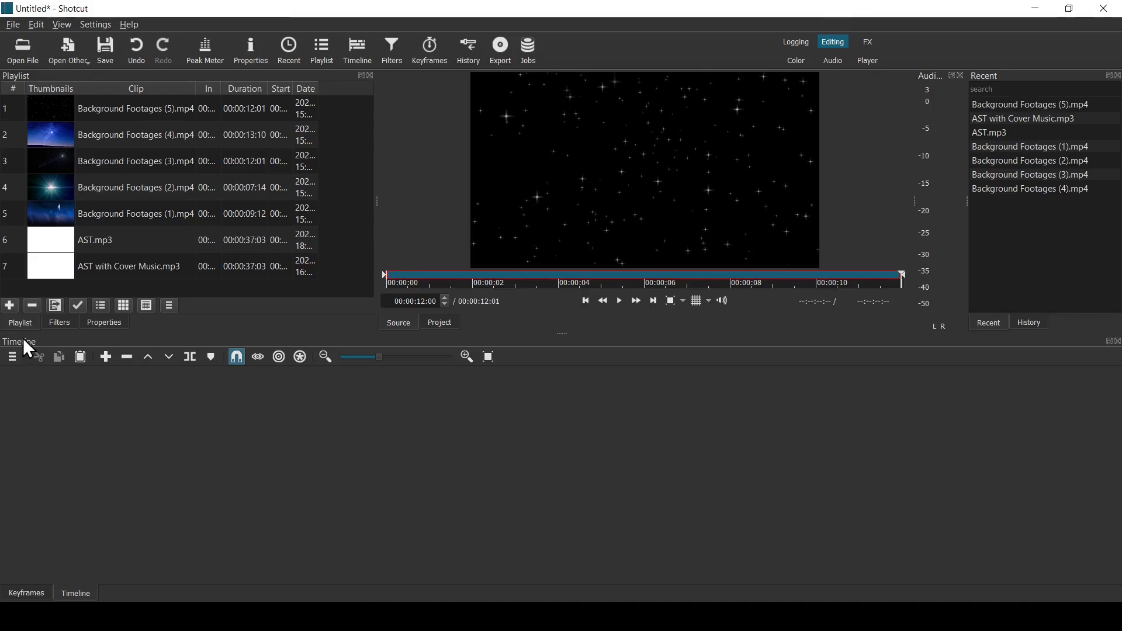
# - Add one audio track and one video track to the empty timeline
pyautogui.rightClick(296, 426)
pyautogui.moveTo(308, 435)
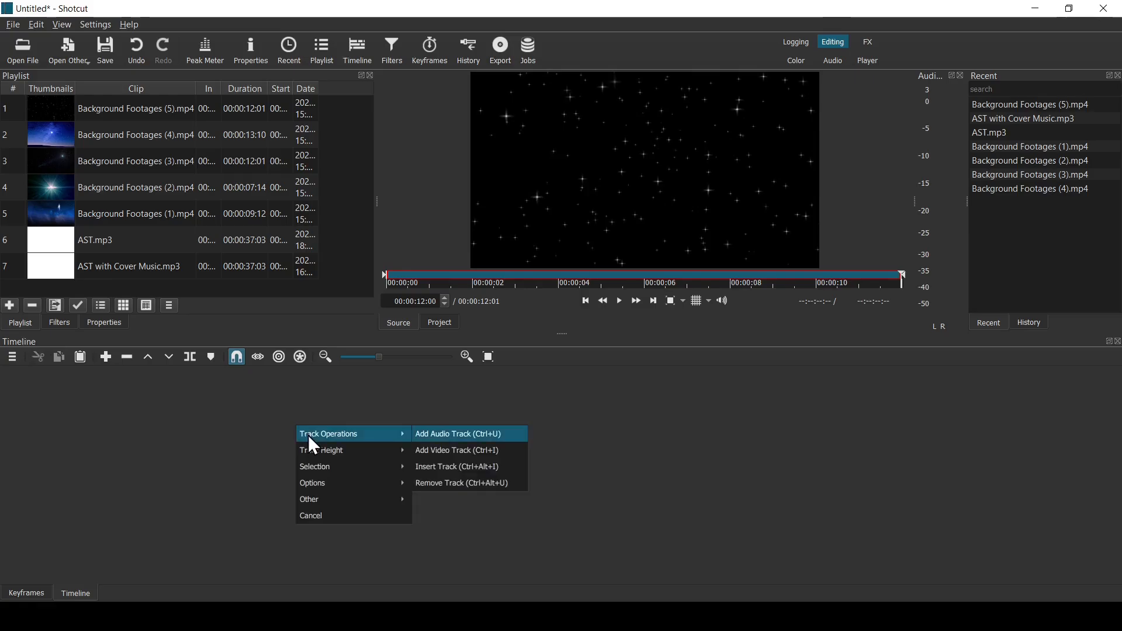
pyautogui.click(432, 436)
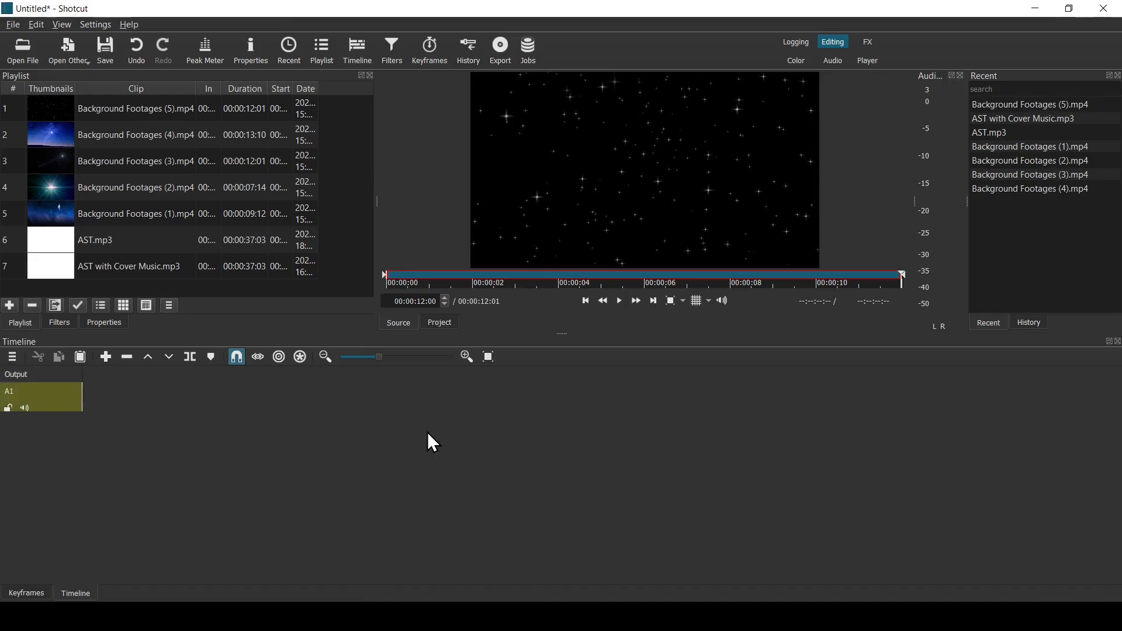
pyautogui.rightClick(428, 433)
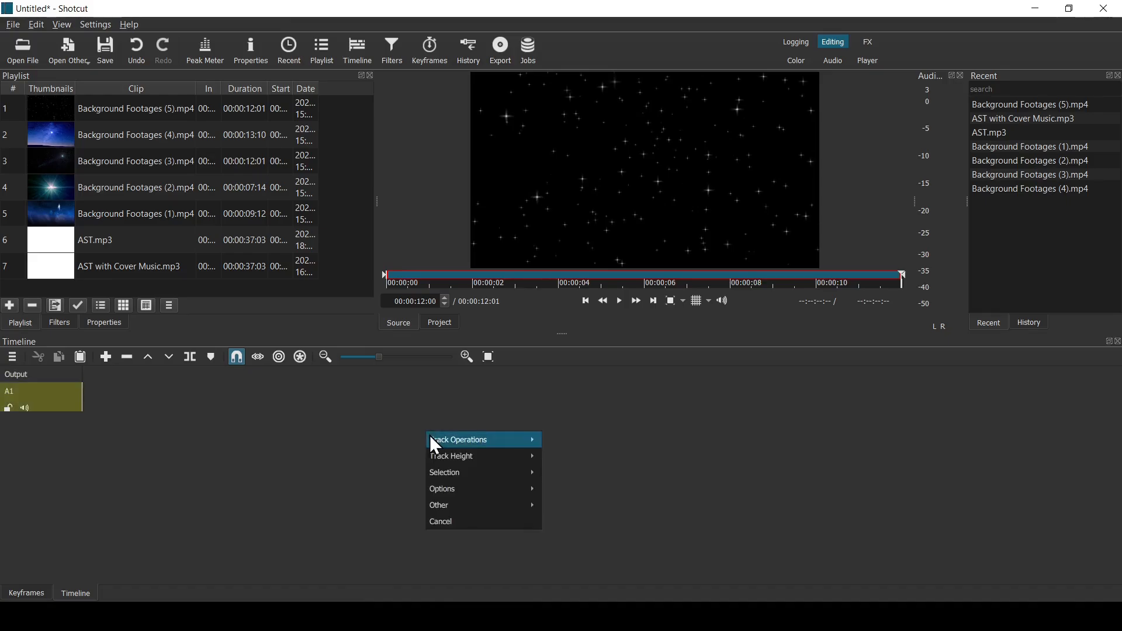
pyautogui.moveTo(444, 439)
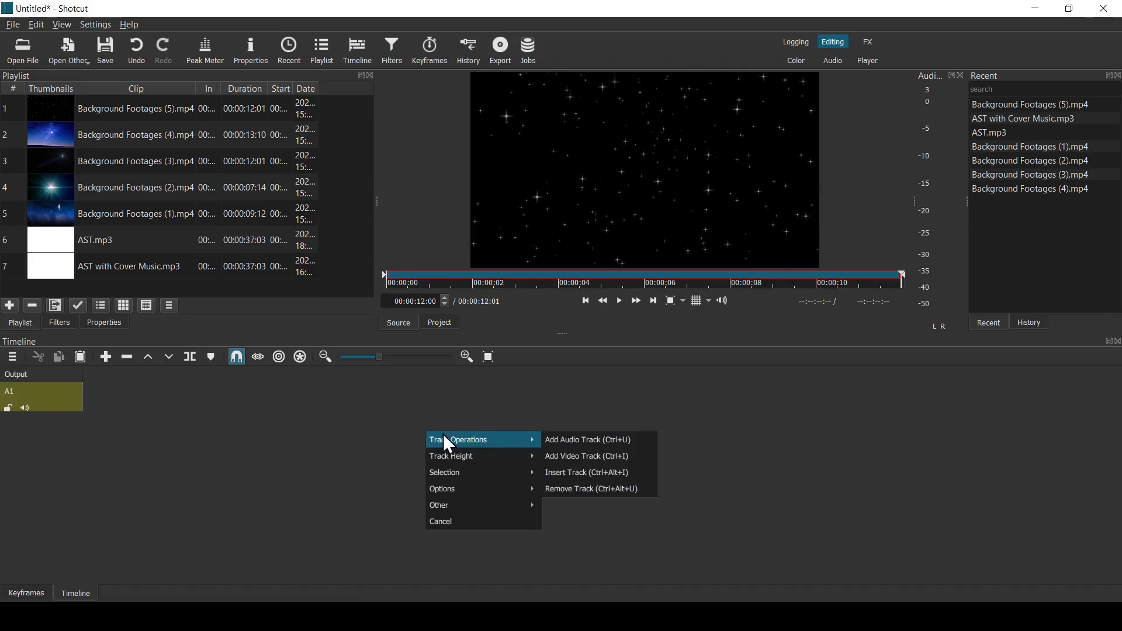
pyautogui.click(578, 457)
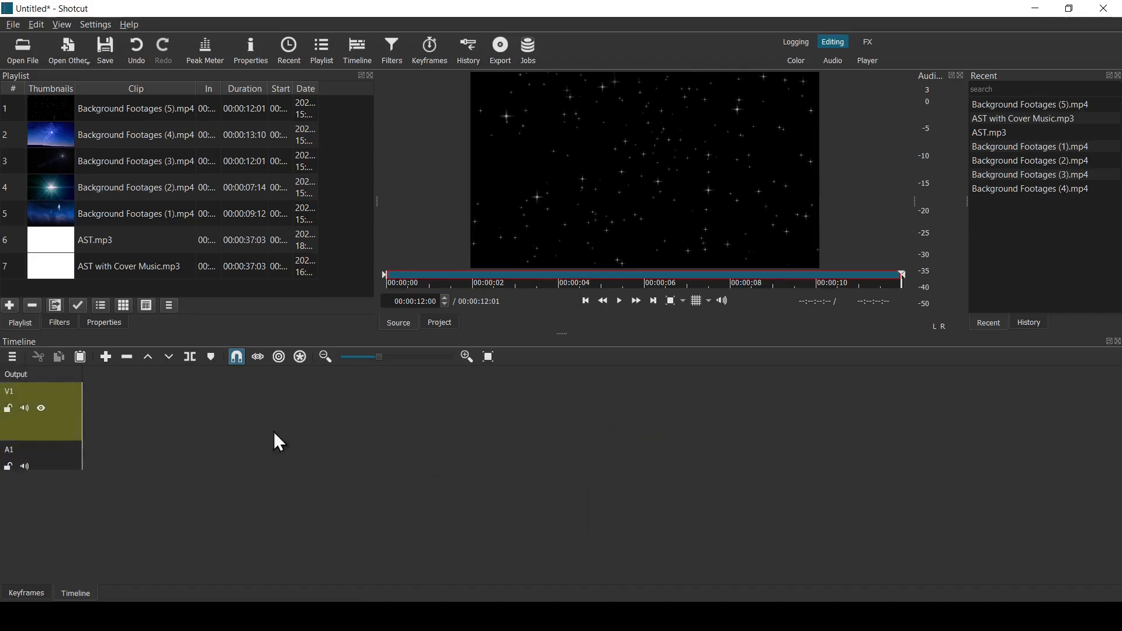
# - Rename the audio track to AC and the video track to Footage
pyautogui.doubleClick(9, 447)
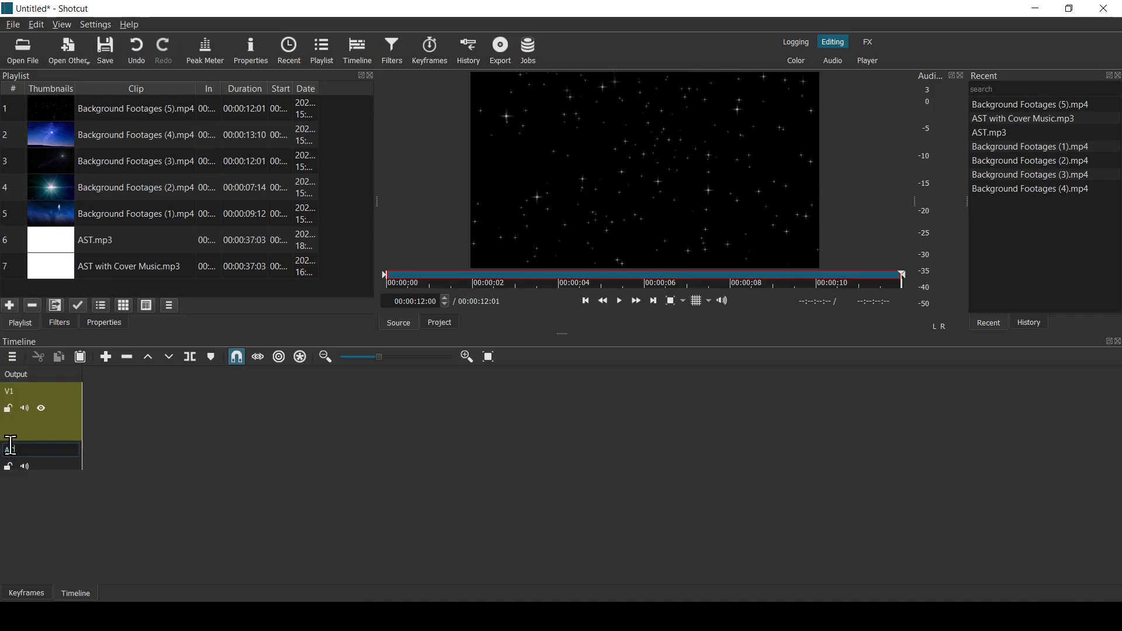
pyautogui.write('AC')
pyautogui.doubleClick(10, 396)
pyautogui.write('Footage')
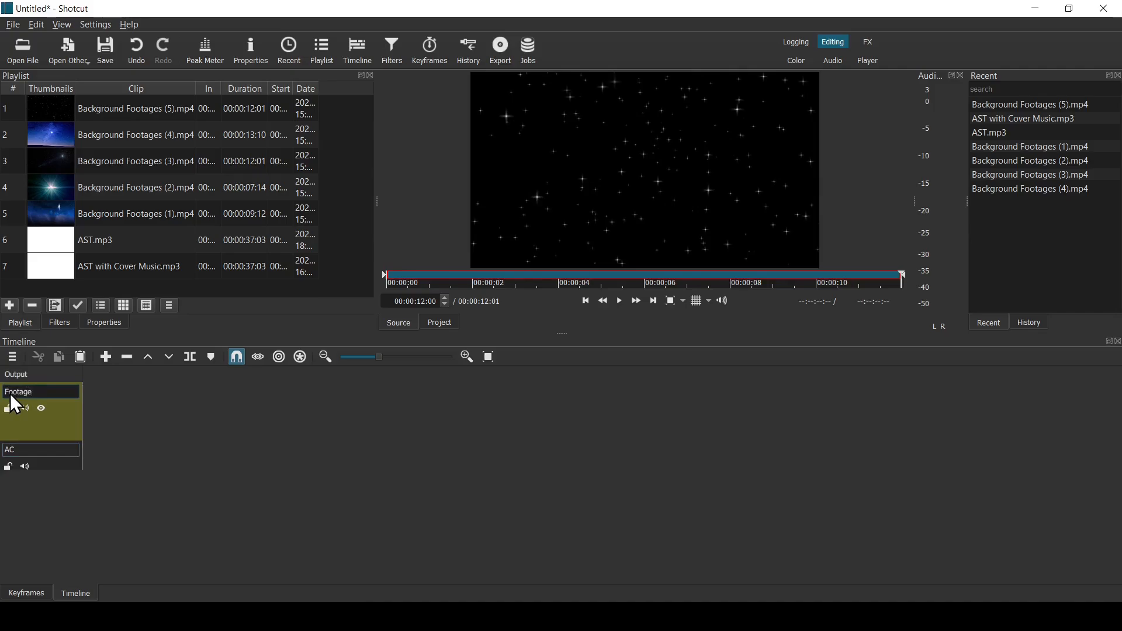
# - Save the project as Karaoke Clip in the Musical Karaoke folder
pyautogui.click(15, 26)
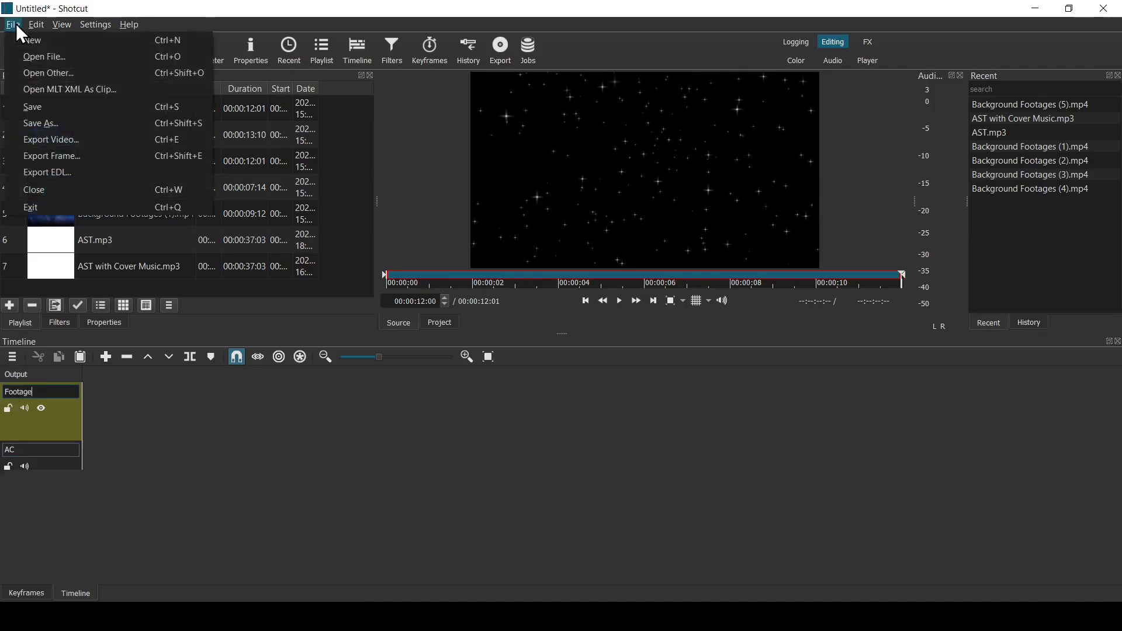
pyautogui.click(51, 109)
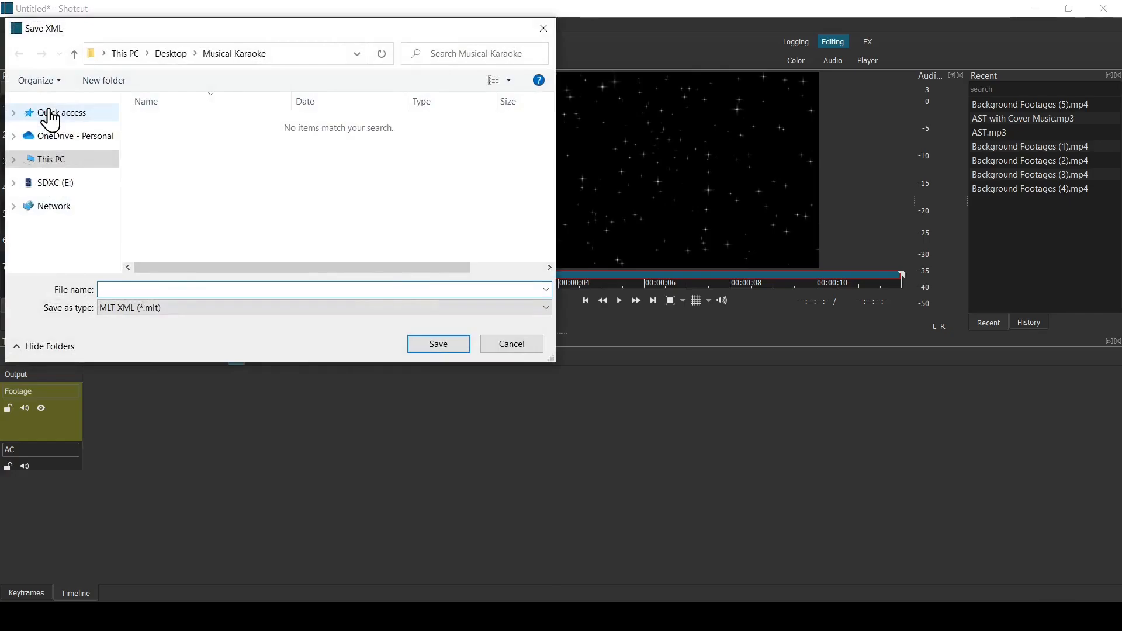
pyautogui.write('Karaok')
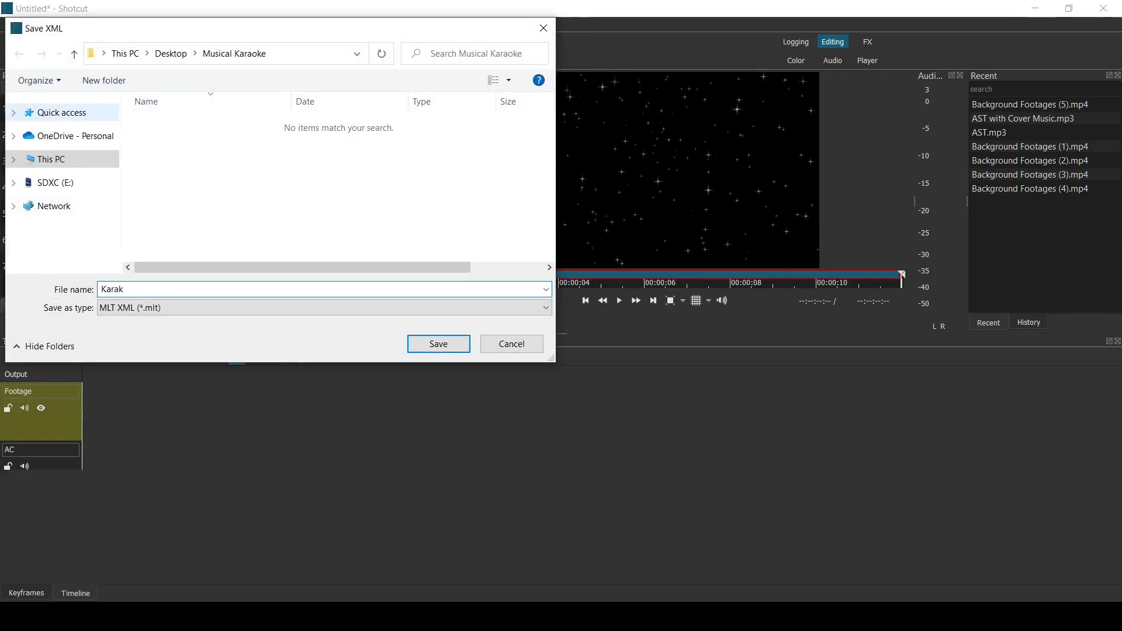
pyautogui.write('e Clip')
pyautogui.click(438, 346)
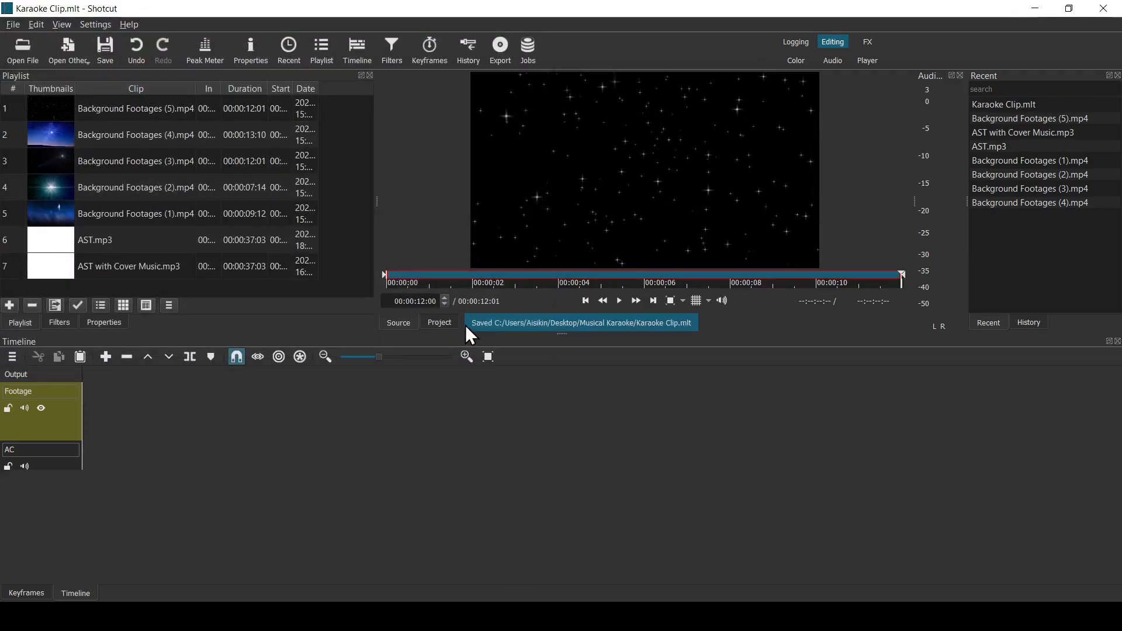
# - Place AST.mp3 on the AC track and remove the gap before it so the clip starts at 00:00:00
pyautogui.click(145, 236)
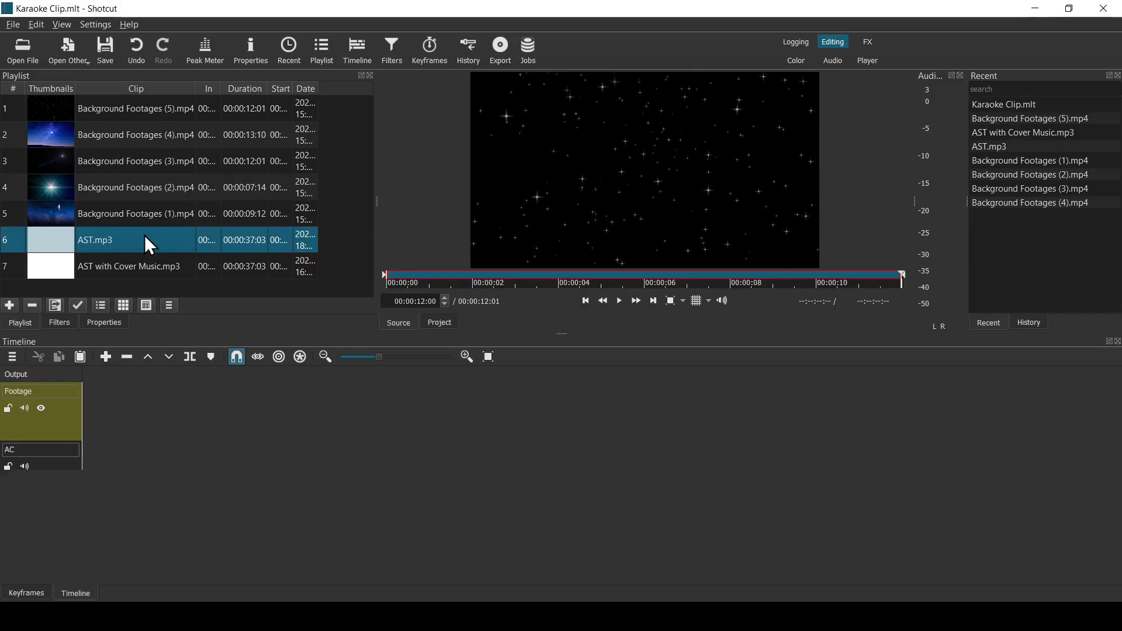
pyautogui.moveTo(145, 236); pyautogui.dragTo(132, 458)
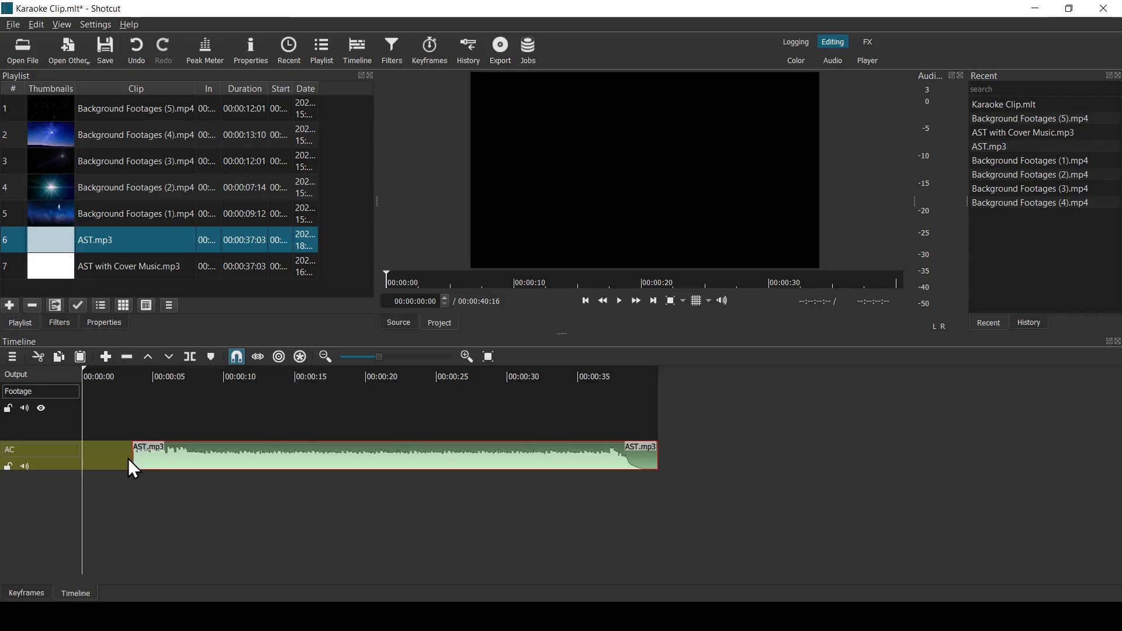
pyautogui.rightClick(107, 458)
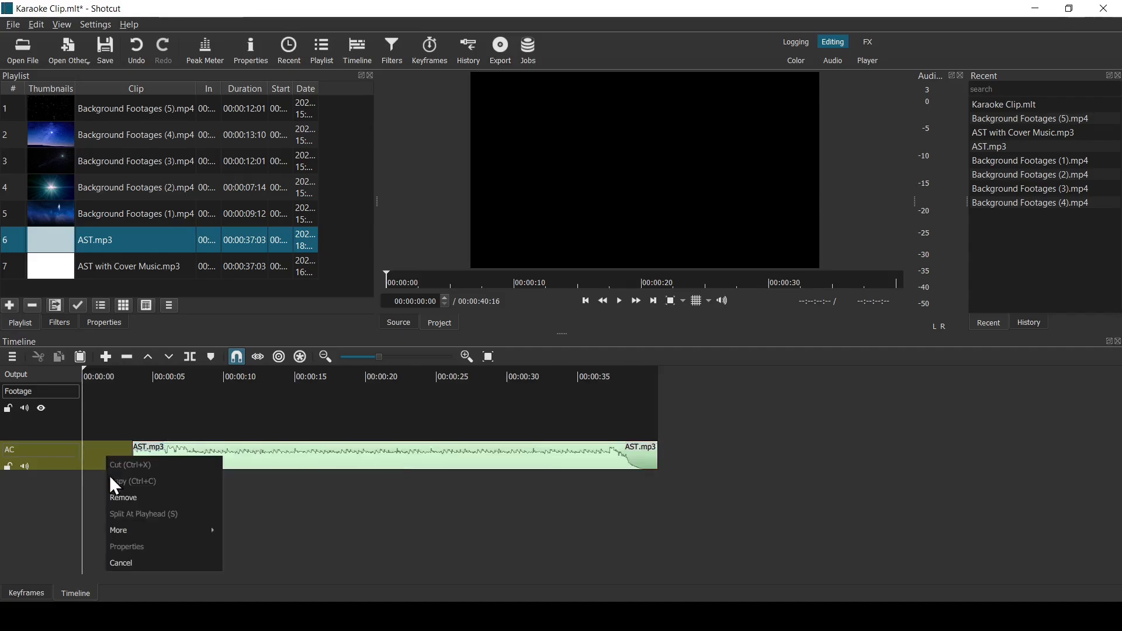
pyautogui.click(114, 496)
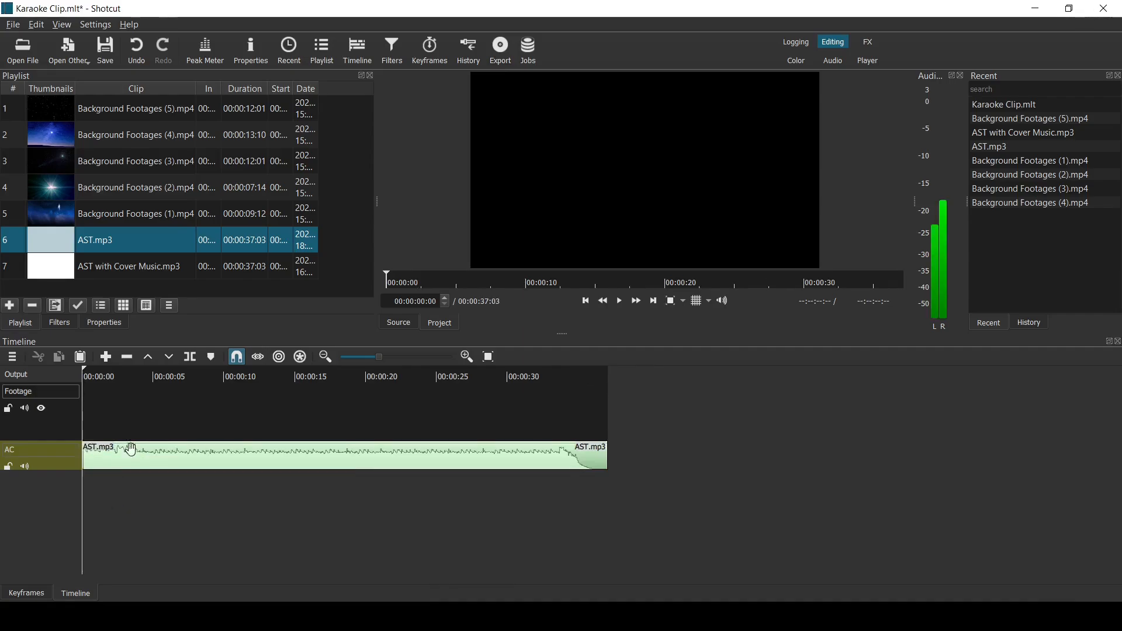
# - Place the playlist clips Background Footages (5), (4) and (3) together at the start of the Footage track
pyautogui.click(191, 115)
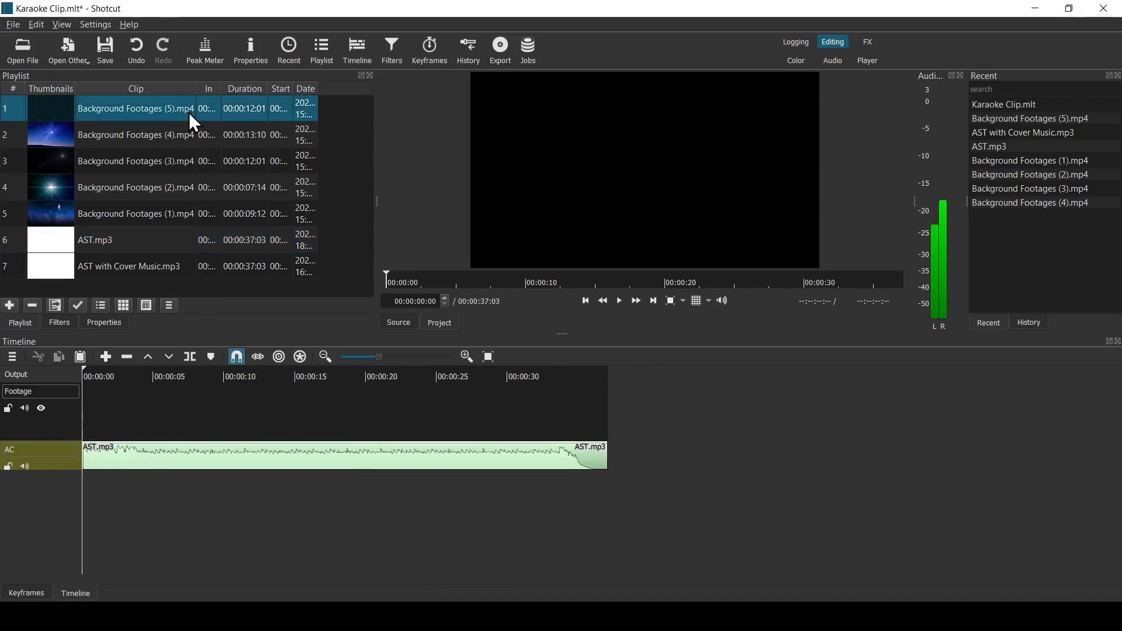
pyautogui.keyDown('shift'); pyautogui.click(198, 164); pyautogui.keyUp('shift')
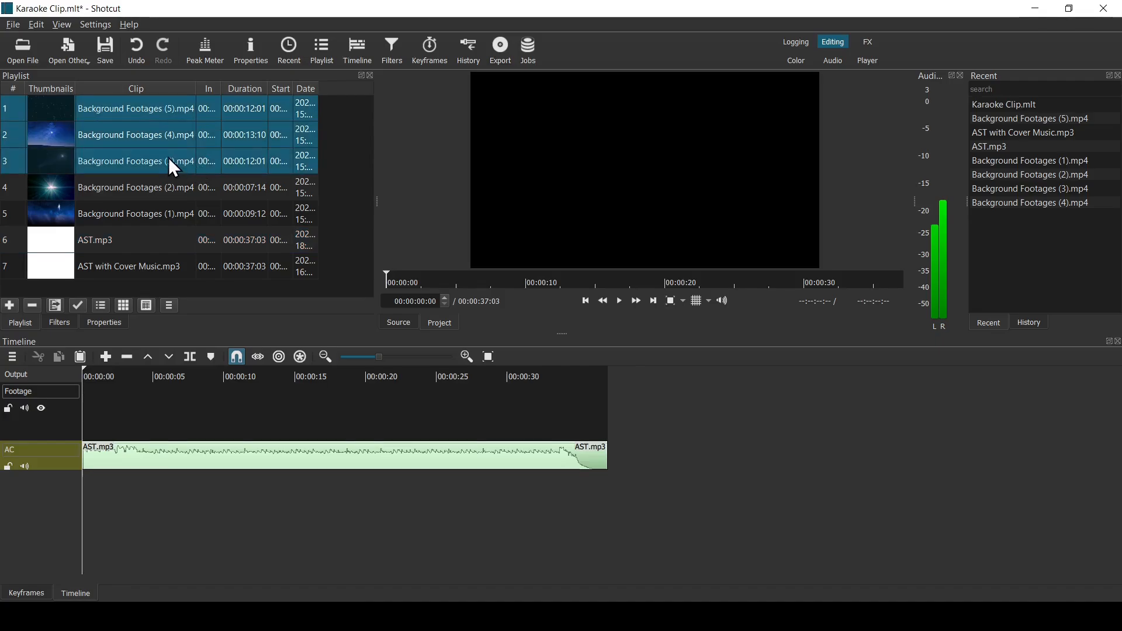
pyautogui.moveTo(169, 159); pyautogui.dragTo(87, 403)
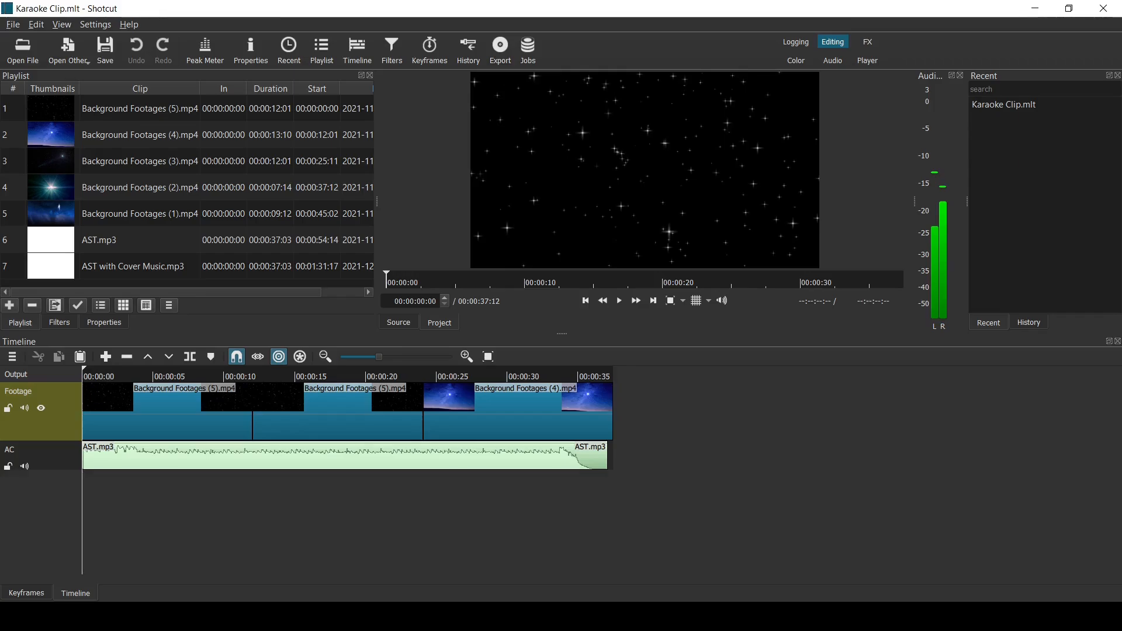
# - Add a second video track above the Footage track and name it Text
pyautogui.rightClick(455, 513)
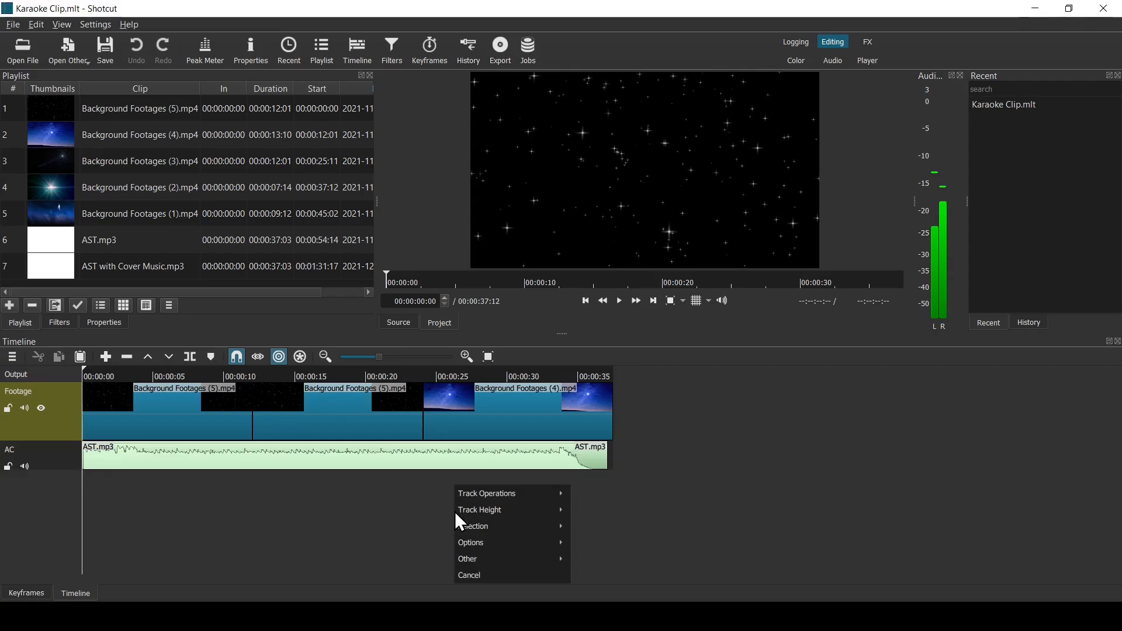
pyautogui.moveTo(470, 494)
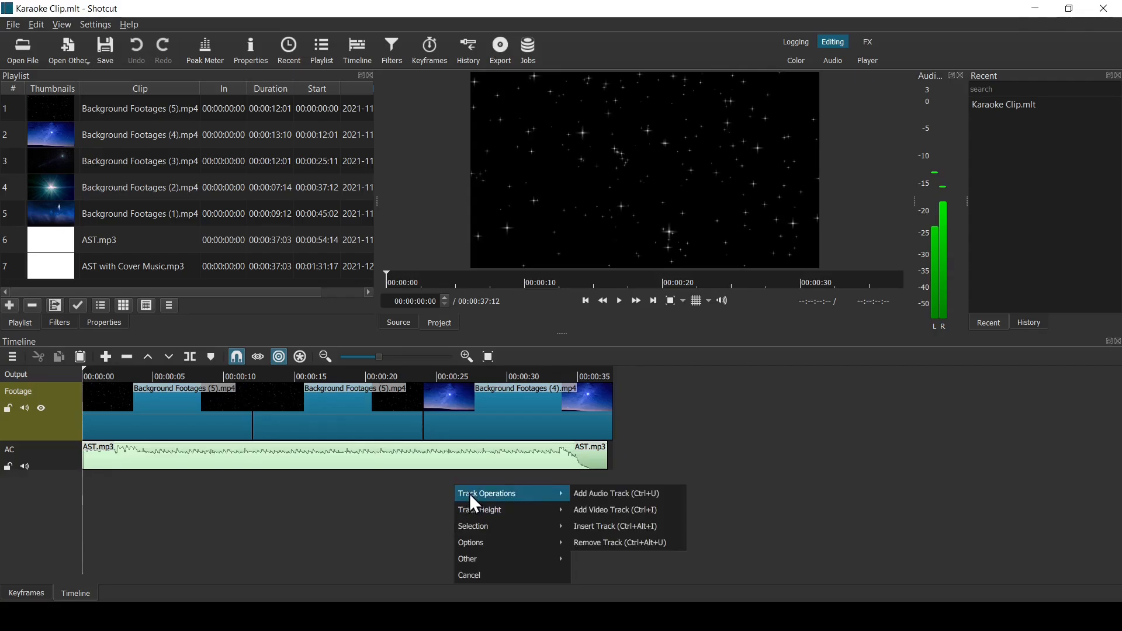
pyautogui.click(601, 519)
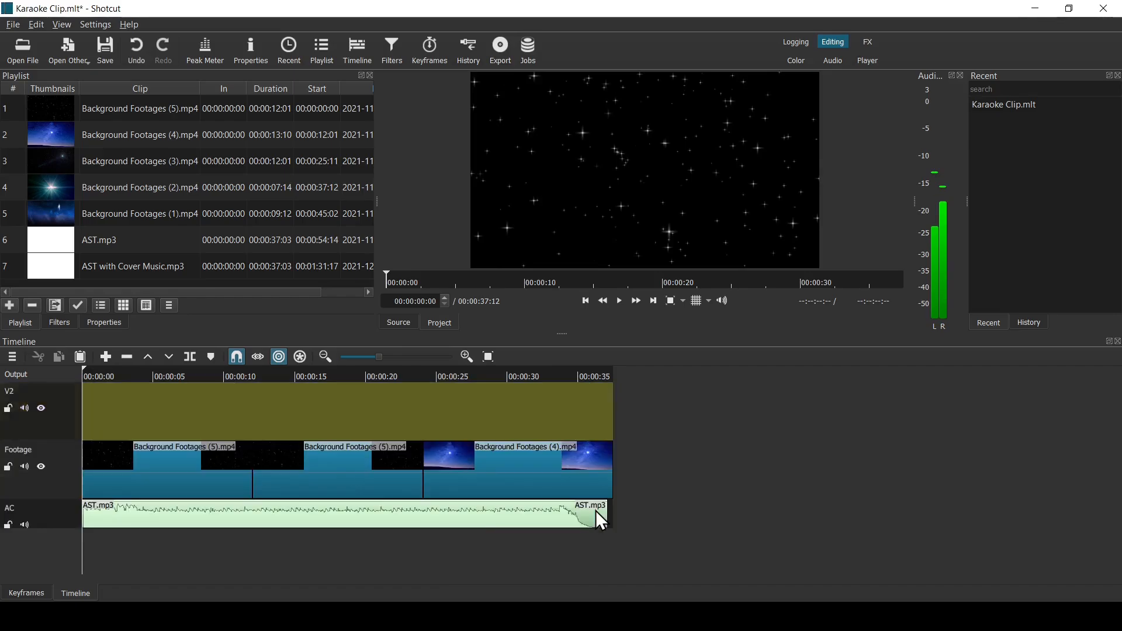
pyautogui.doubleClick(14, 395)
pyautogui.write('Text')
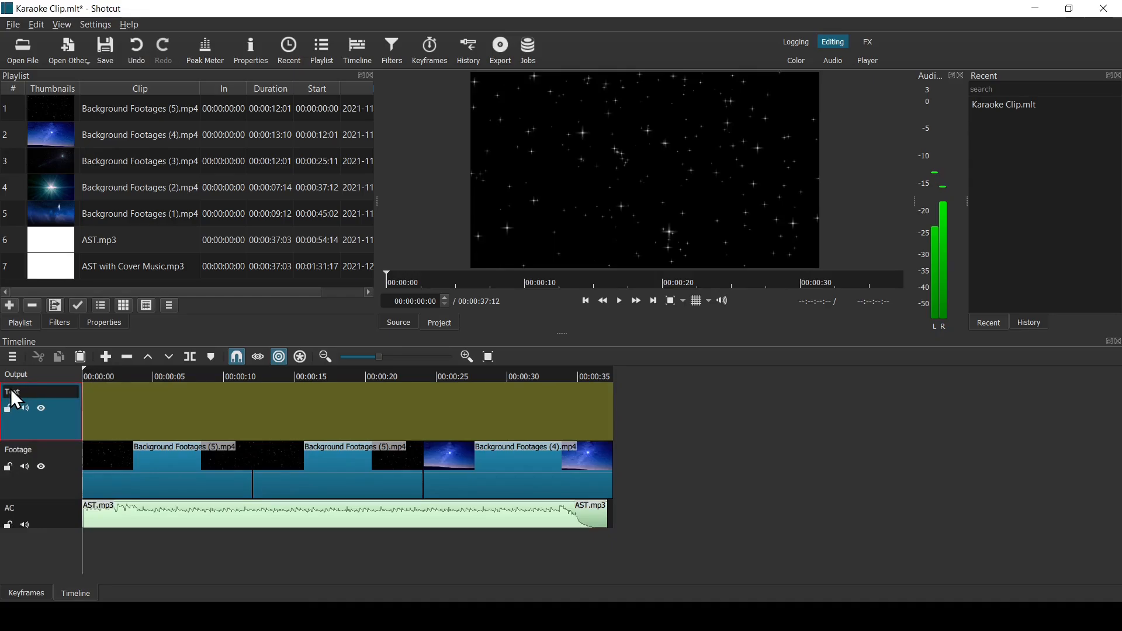
# - Create a text clip with a transparent background reading "Twinkle, Twinkle Little Star"
pyautogui.click(89, 56)
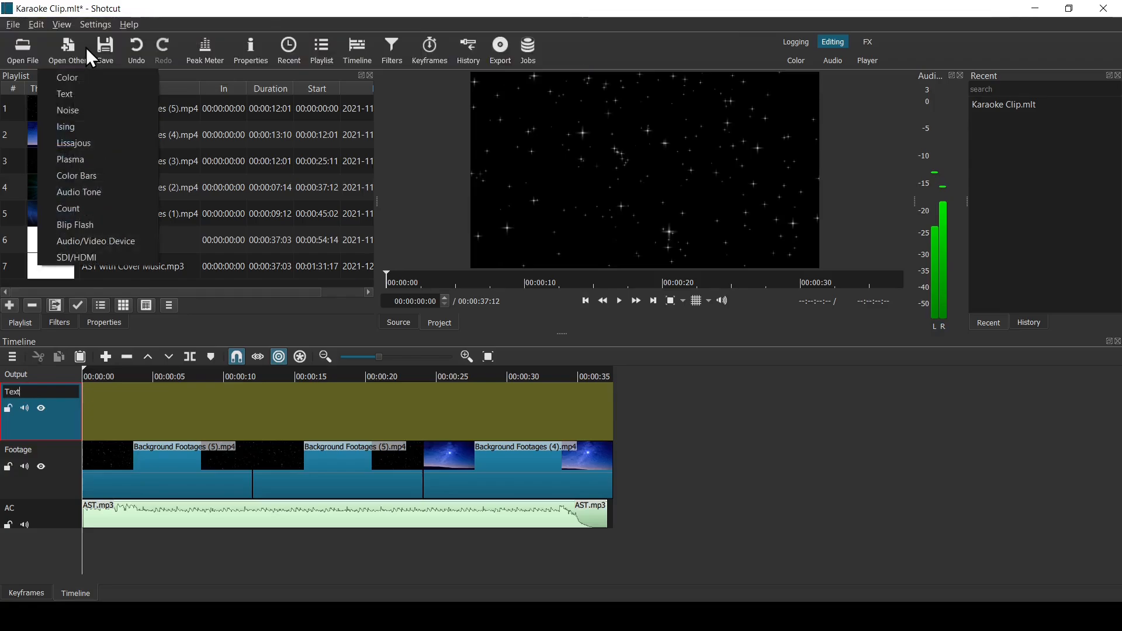
pyautogui.click(68, 93)
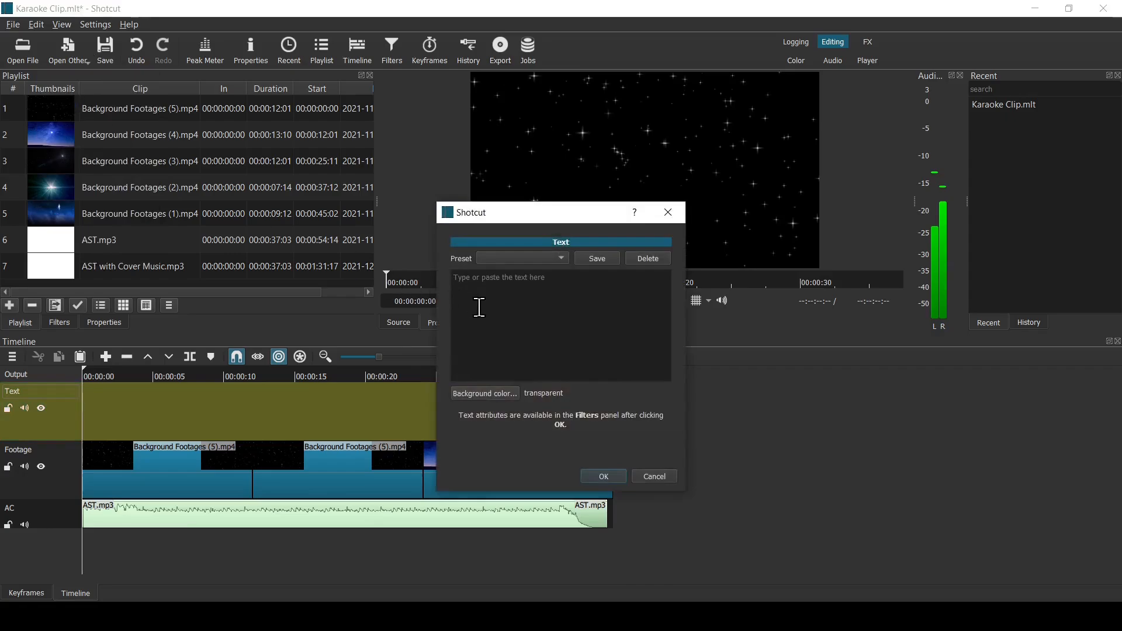
pyautogui.write('Twinkle, Twinkle Little Star')
pyautogui.click(604, 477)
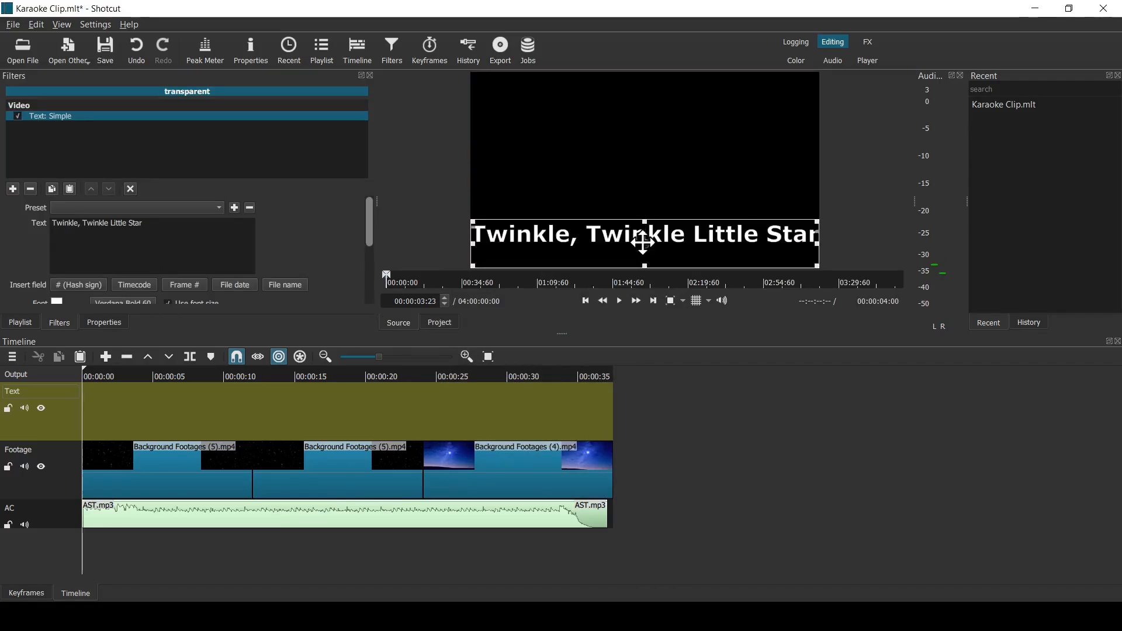
# - Move the lyric text up to the middle of the frame and add its clip to the start of the Text track
pyautogui.moveTo(643, 242); pyautogui.dragTo(644, 163)
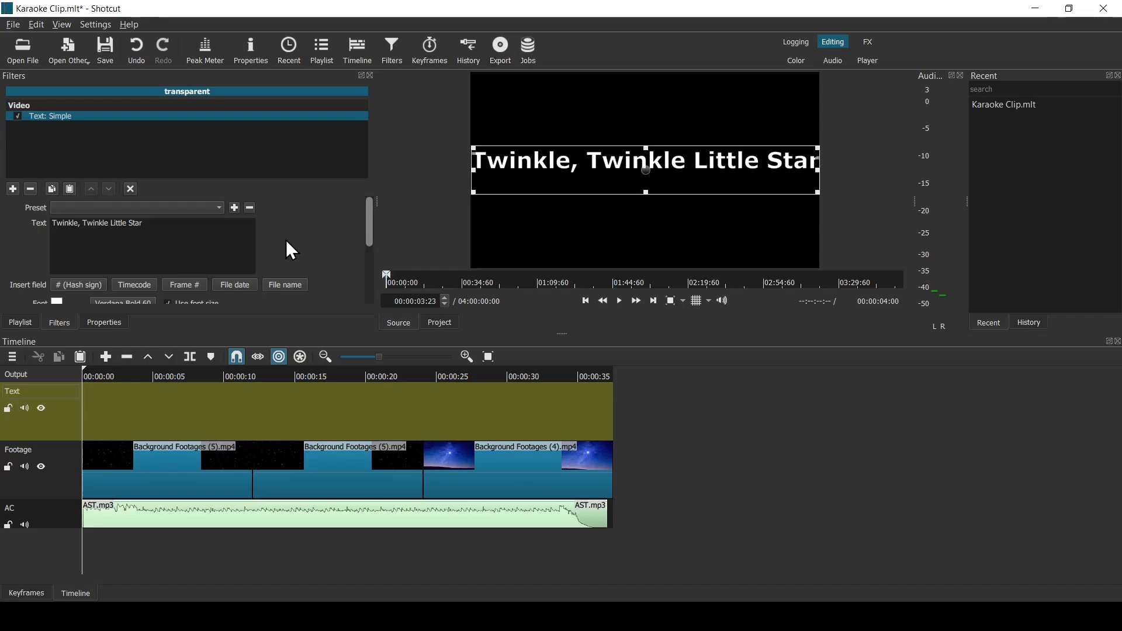
pyautogui.click(106, 357)
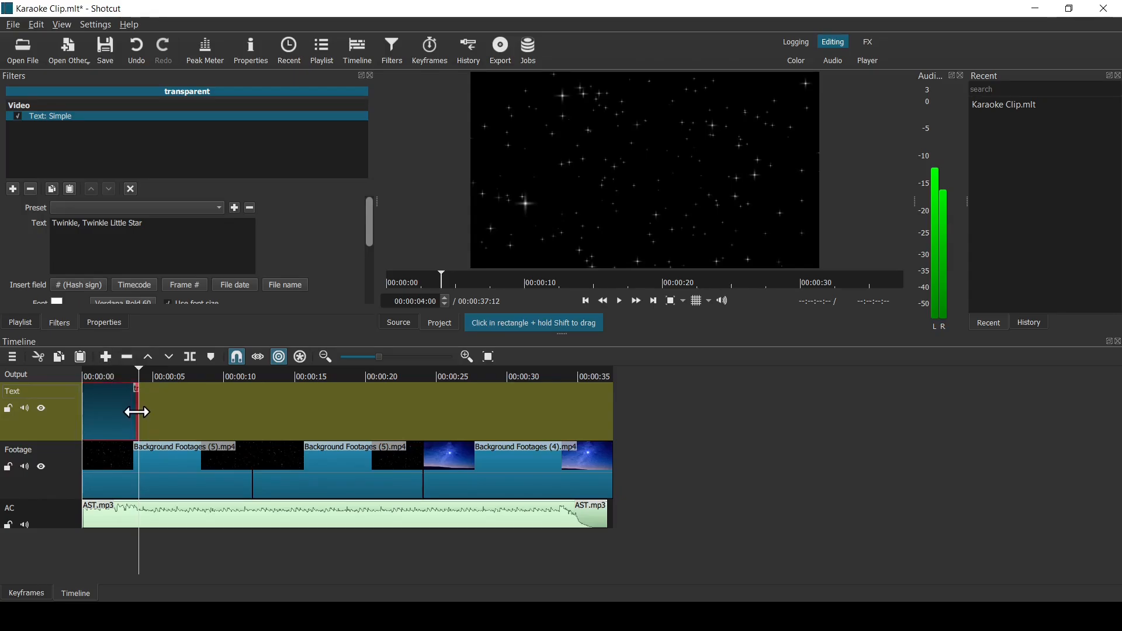
pyautogui.moveTo(137, 412)
pyautogui.mouseDown()
pyautogui.moveTo(163, 415)
pyautogui.moveTo(143, 415)
pyautogui.mouseUp()
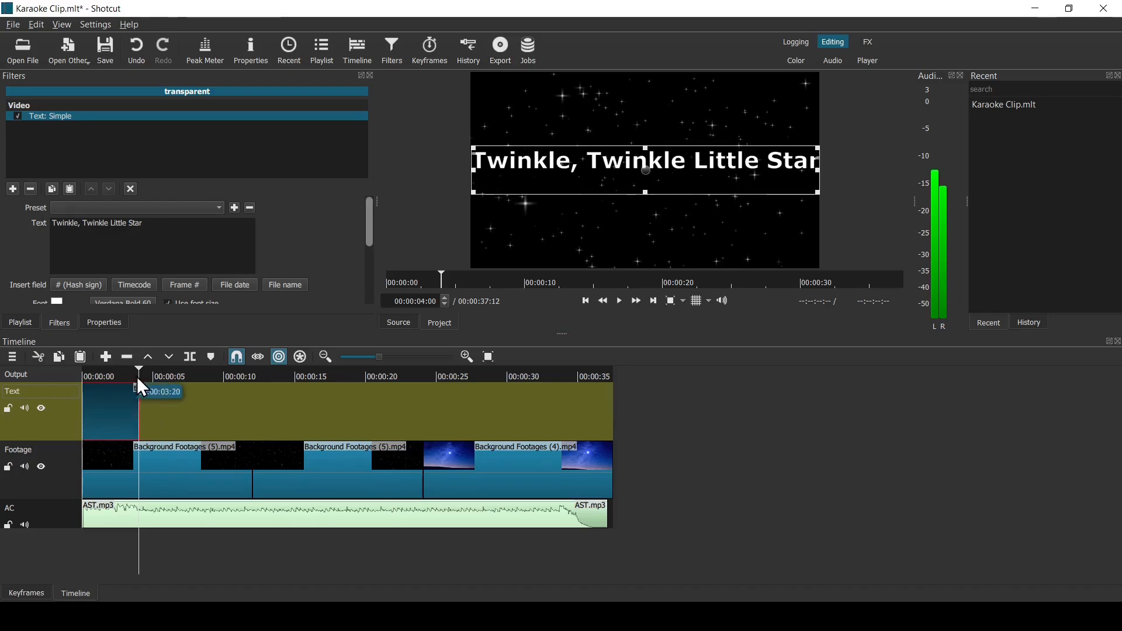
# - Play the project from the start to preview the opening text clip over the footage
pyautogui.moveTo(137, 377); pyautogui.dragTo(74, 370)
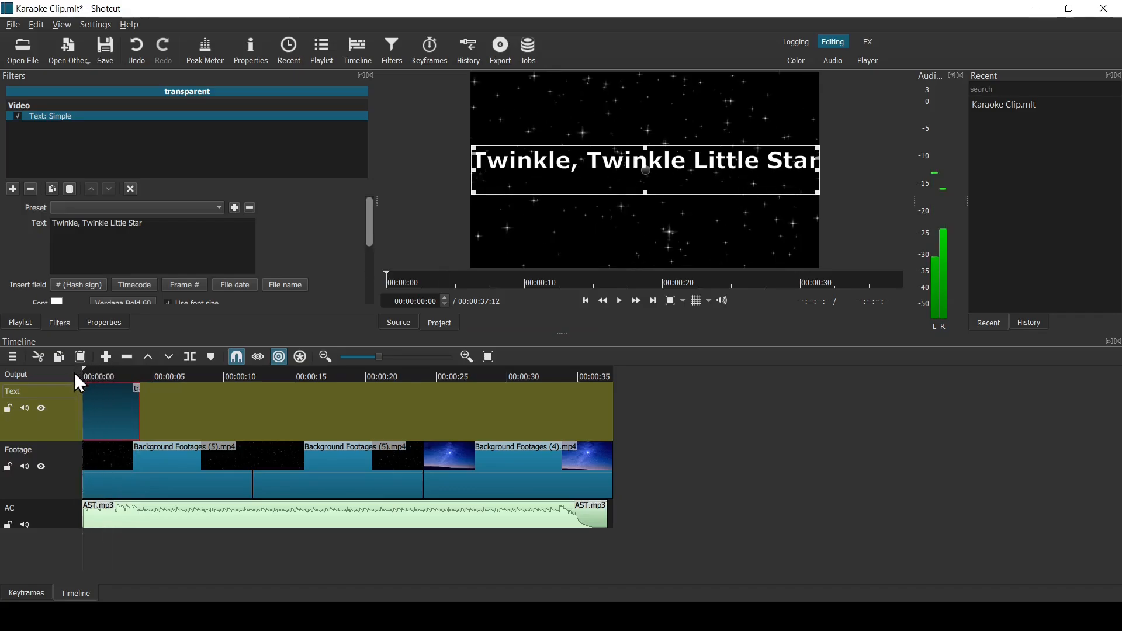
pyautogui.click(624, 307)
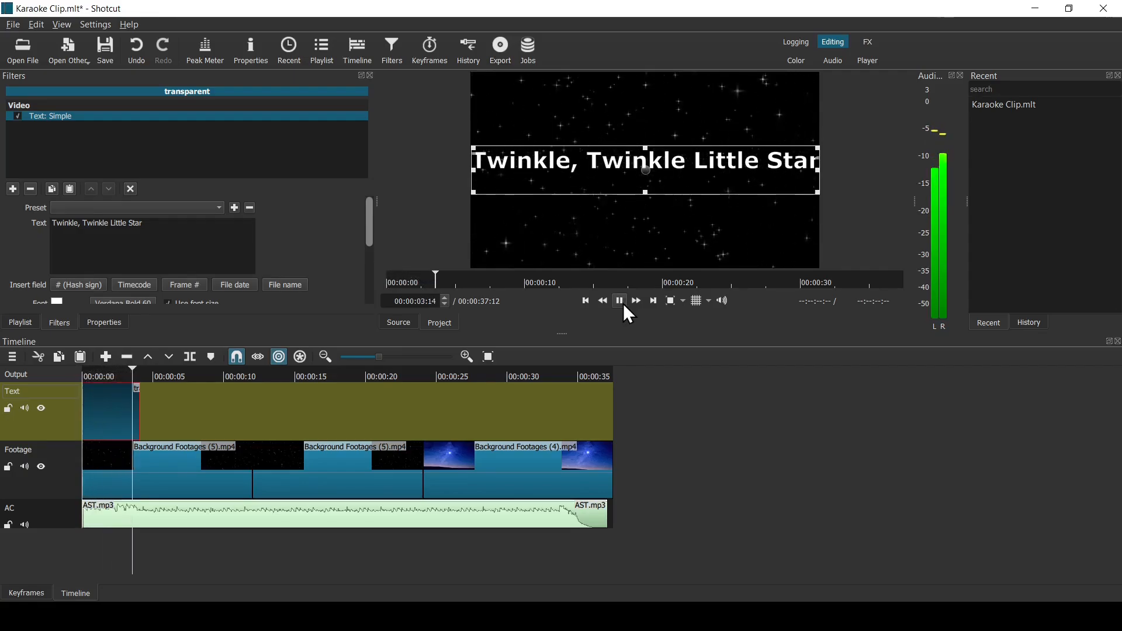
pyautogui.click(623, 307)
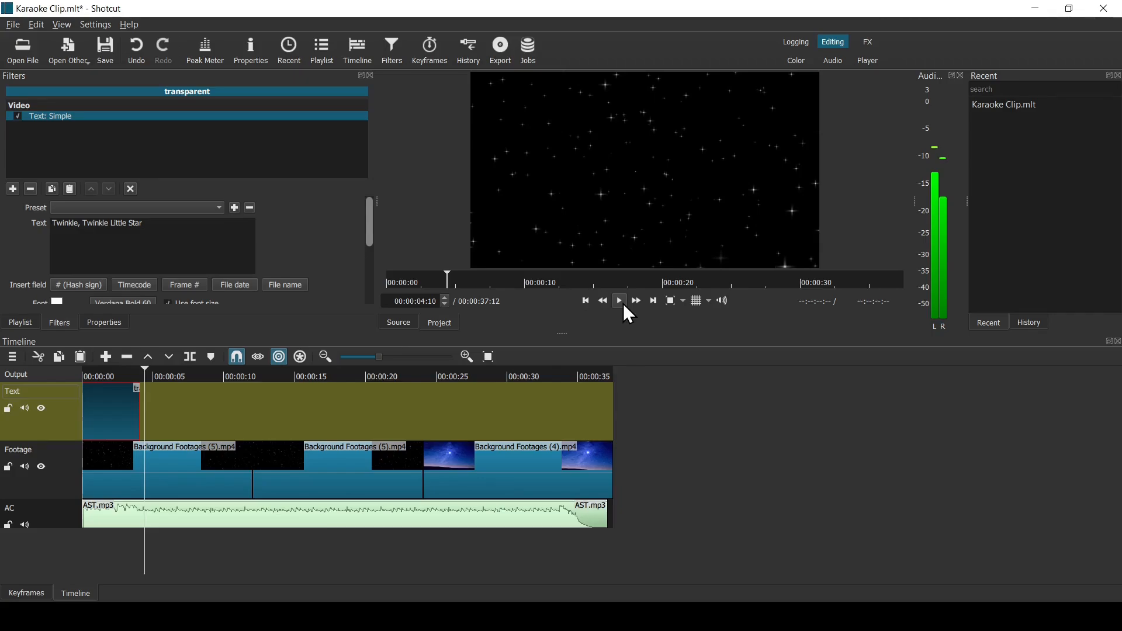
# - Add a second audio track below the AC track and name it "AC Cover Music"
pyautogui.rightClick(475, 540)
pyautogui.moveTo(493, 496)
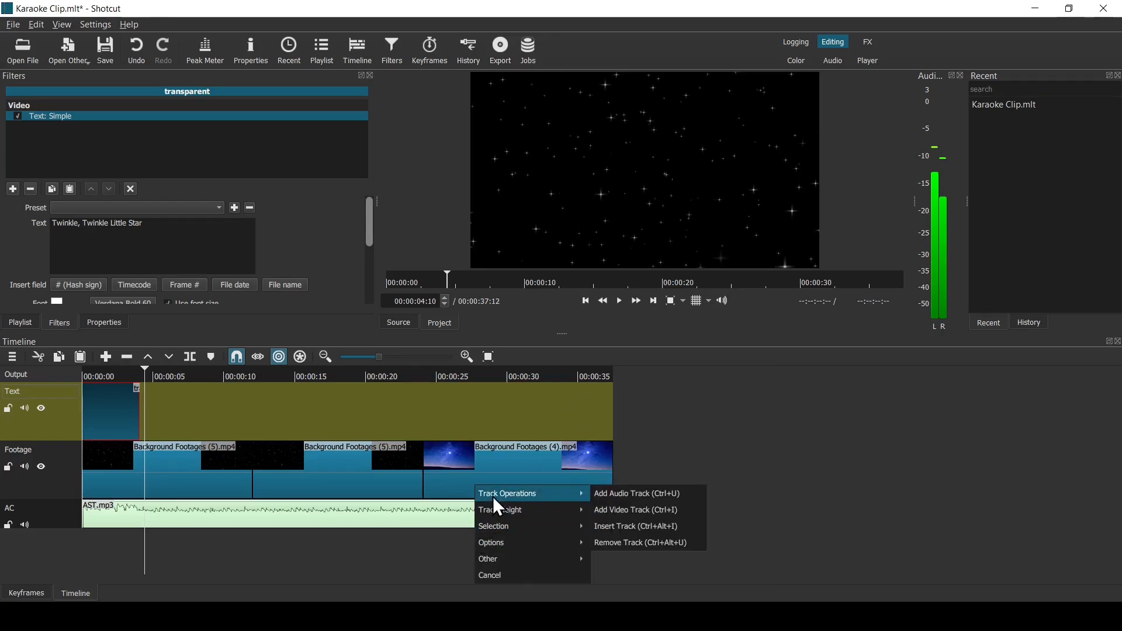
pyautogui.click(612, 494)
pyautogui.doubleClick(7, 538)
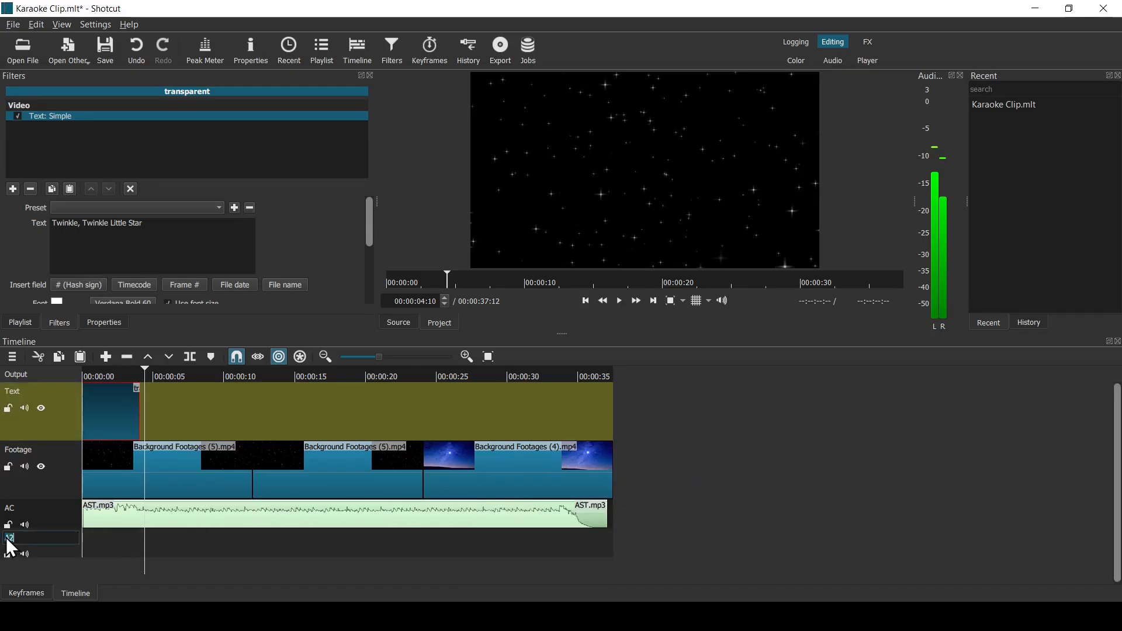
pyautogui.write('AC Cov')
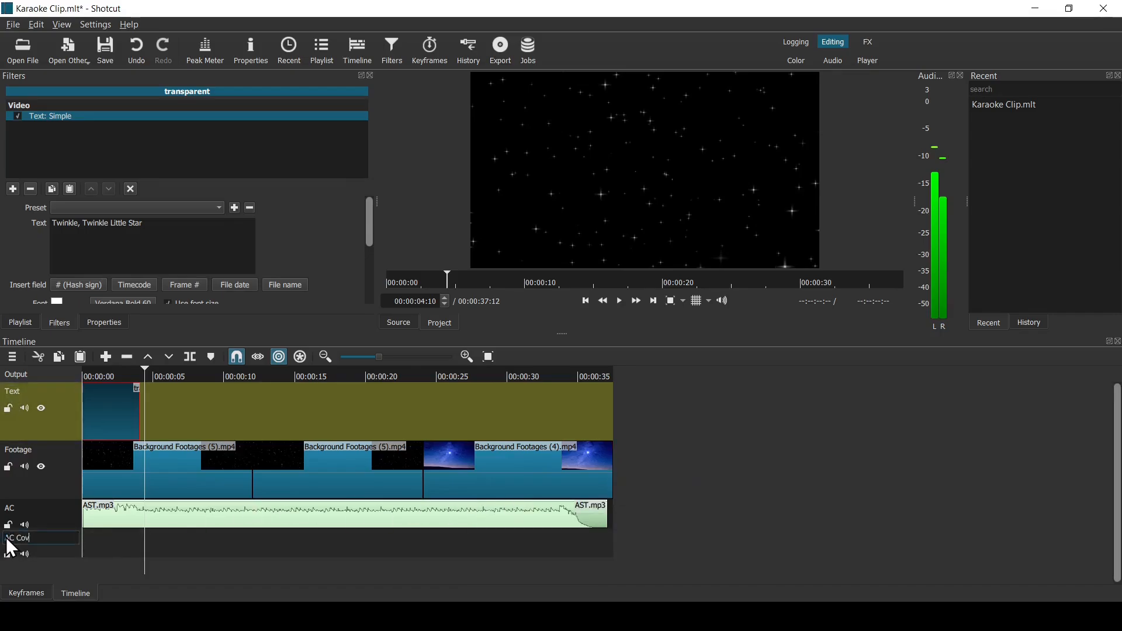
pyautogui.write('er Music')
# - Place the playlist clip AST with Cover Music.mp3 at the start of the AC Cover Music track
pyautogui.click(20, 323)
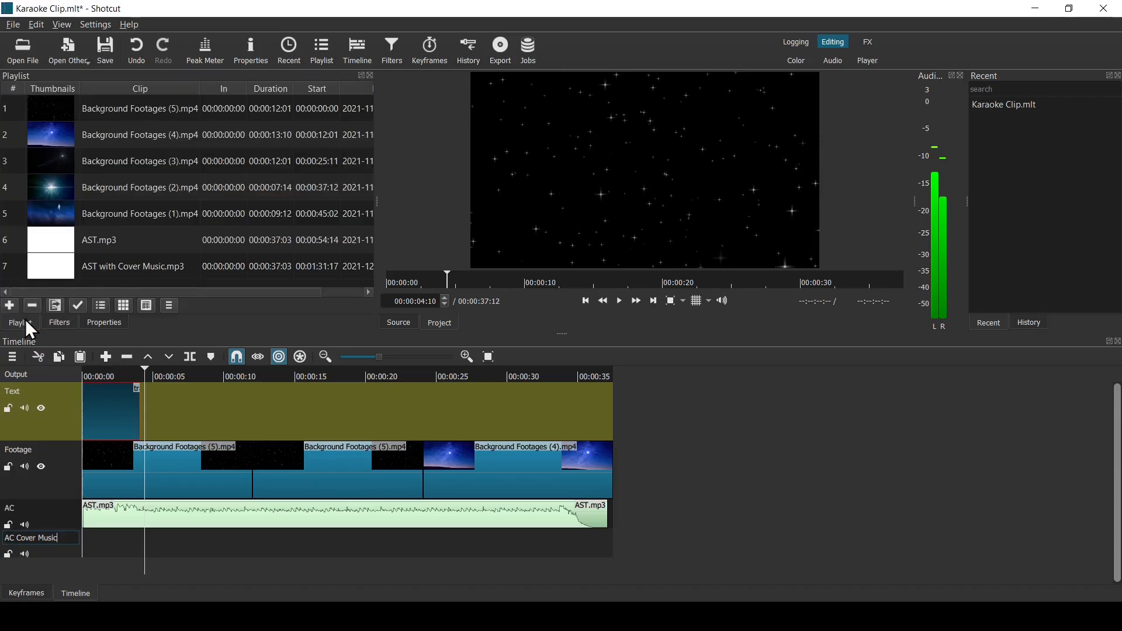
pyautogui.click(126, 270)
pyautogui.moveTo(125, 267); pyautogui.dragTo(83, 552)
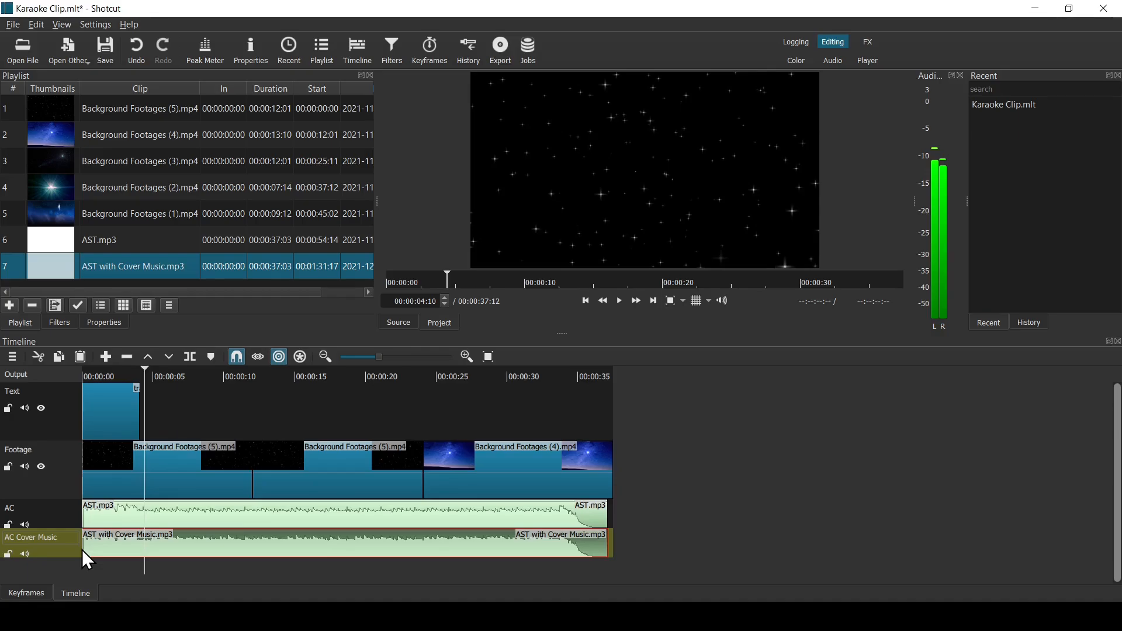
# - Make the Text track current and play from near the first text clip's end, stopping at 00:00:05:01
pyautogui.click(58, 411)
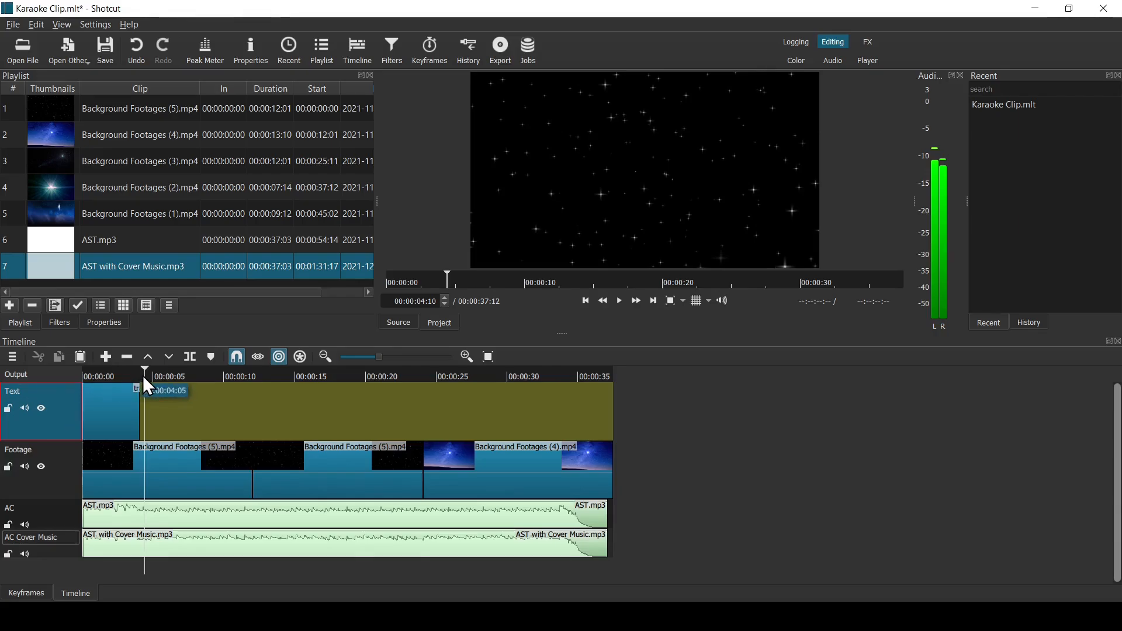
pyautogui.moveTo(144, 376); pyautogui.dragTo(136, 378)
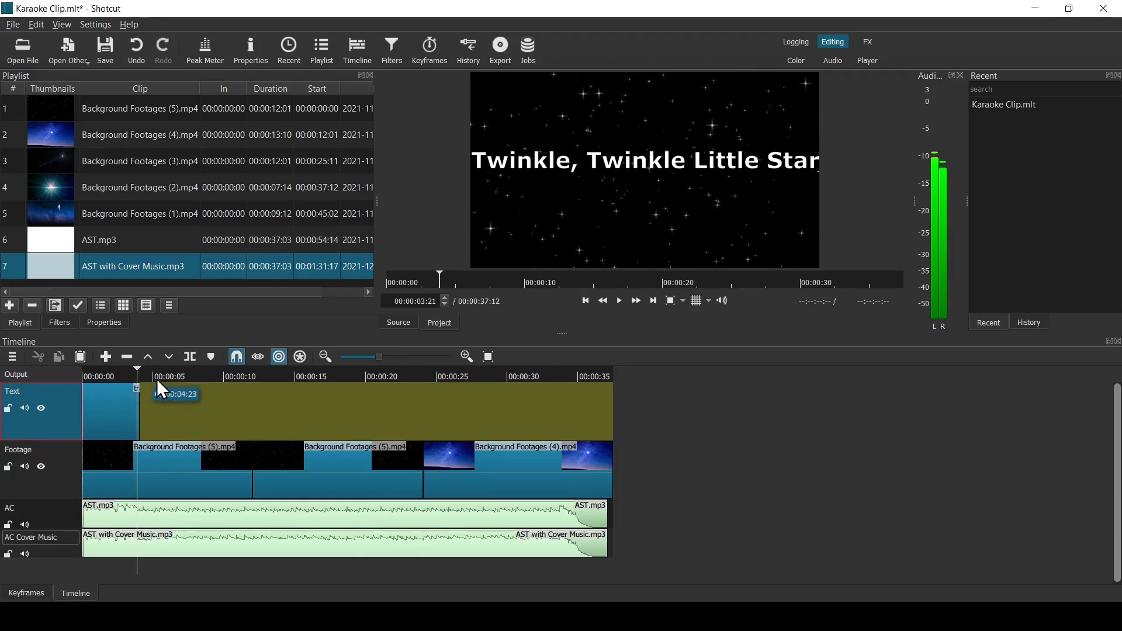
pyautogui.click(620, 303)
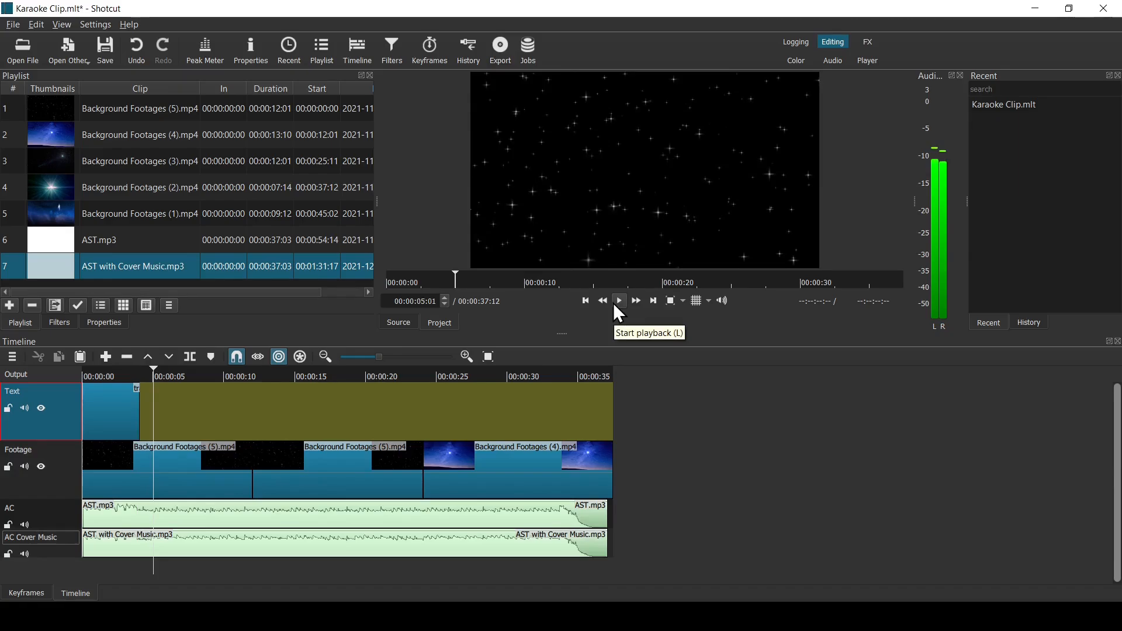
# - Create a second text clip with a transparent background reading "Twinkle, Twinkle Little Star"
pyautogui.click(69, 58)
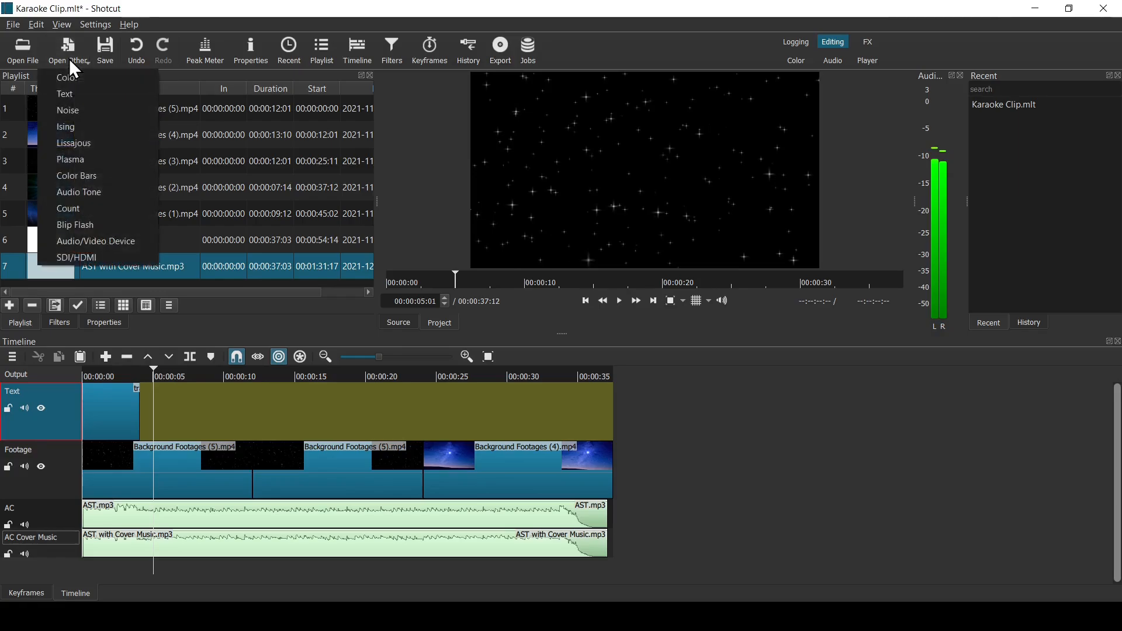
pyautogui.click(71, 91)
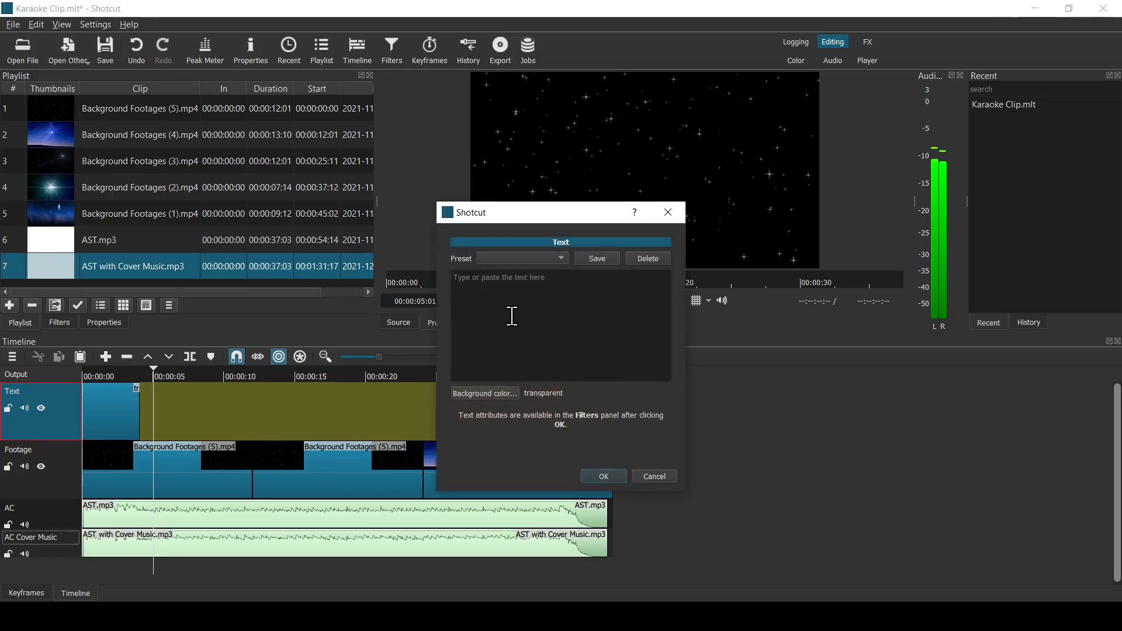
pyautogui.write('Twinkle, Twinkle Little Star')
pyautogui.click(612, 475)
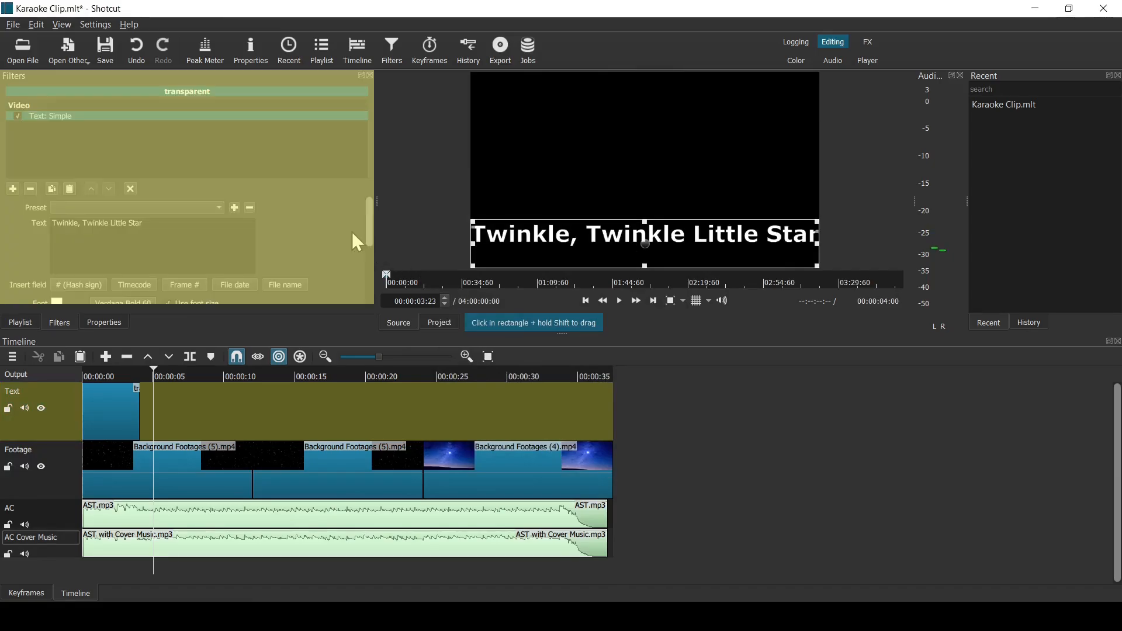
# - Set the new text clip's font to Verdana Bold, size 36
pyautogui.moveTo(370, 239); pyautogui.dragTo(370, 276)
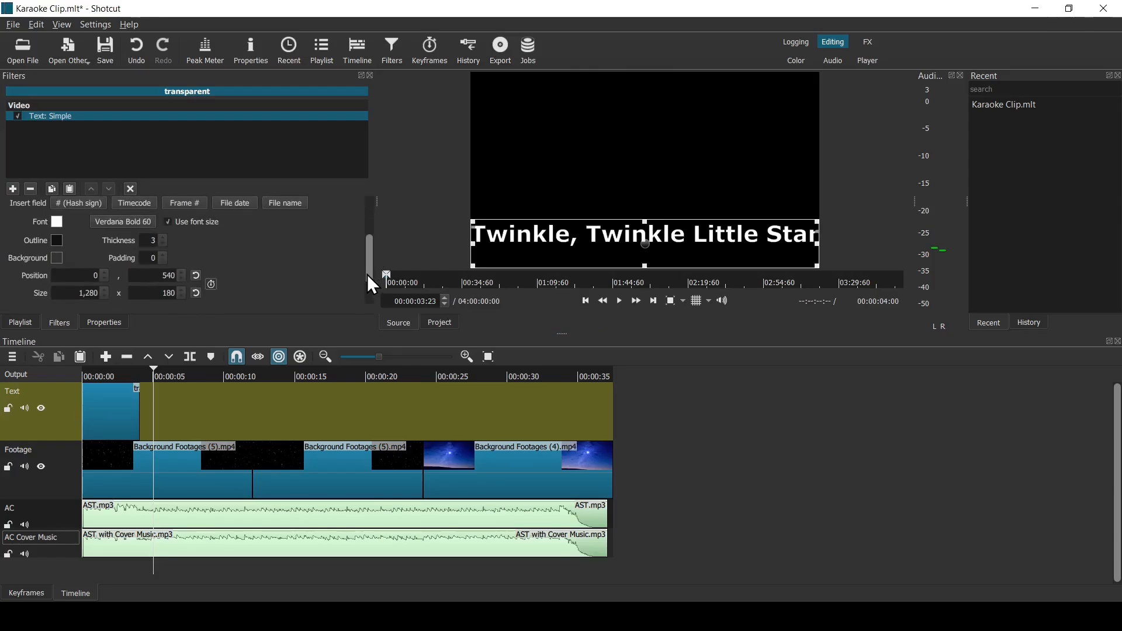
pyautogui.click(146, 223)
pyautogui.moveTo(693, 257); pyautogui.dragTo(693, 273)
pyautogui.click(658, 248)
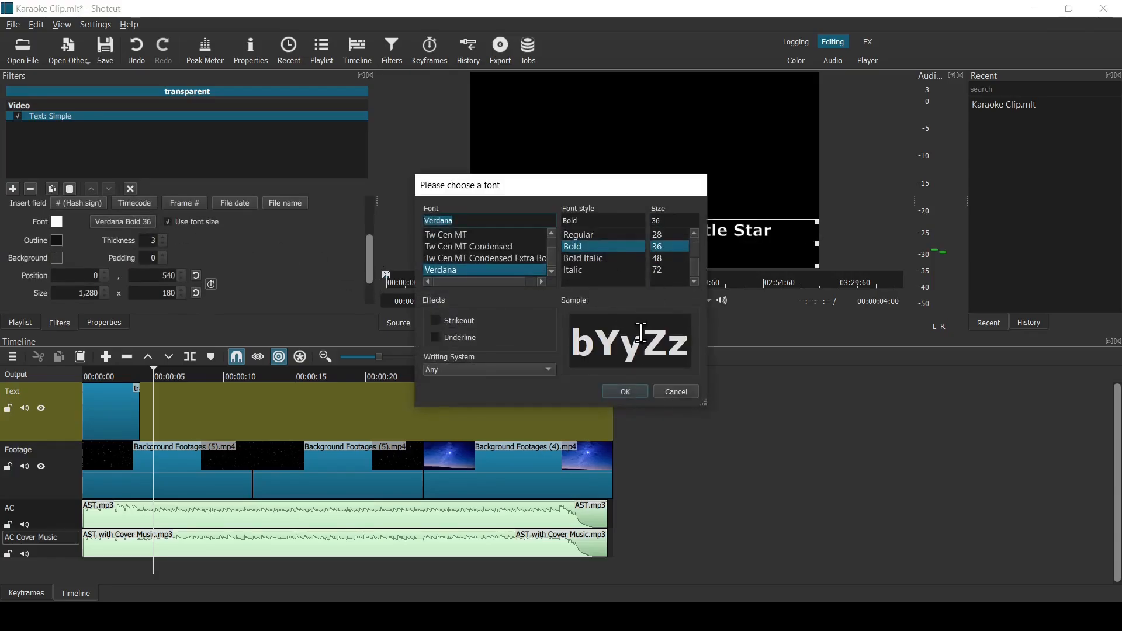
pyautogui.click(634, 390)
# - Set the new text's vertical position to 650 and overwrite its clip onto the Text track at the playhead
pyautogui.doubleClick(166, 273)
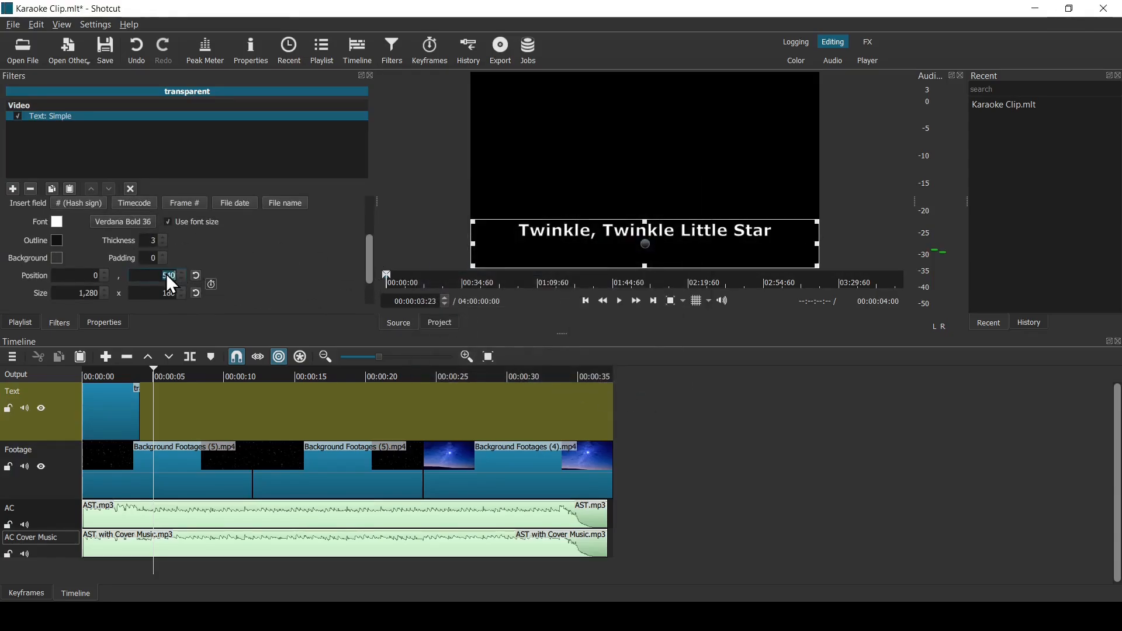
pyautogui.write('650')
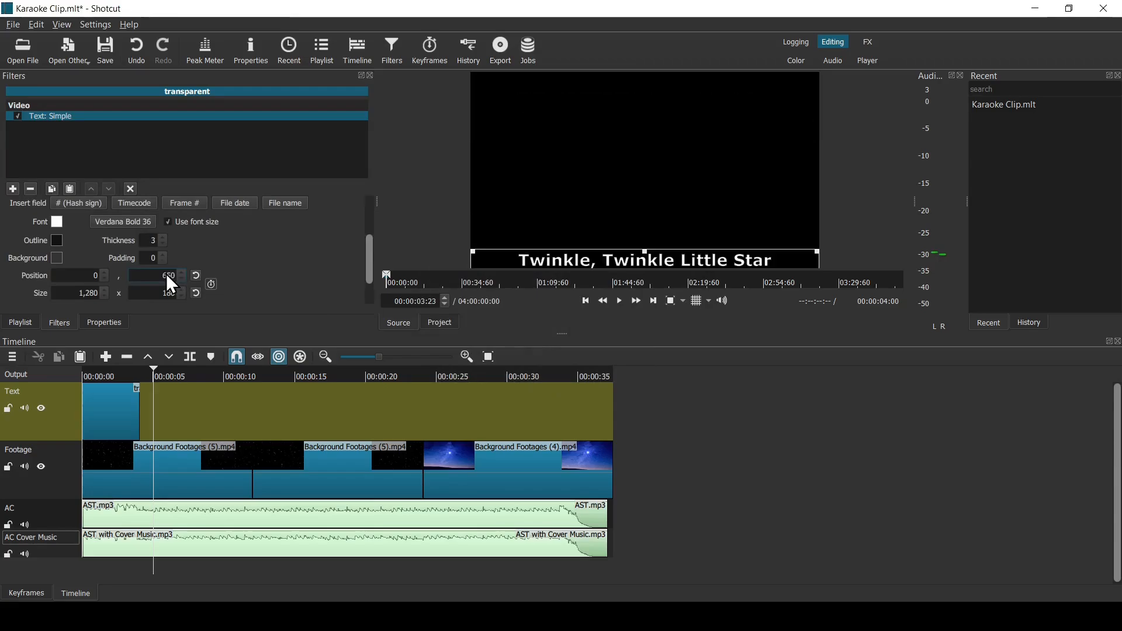
pyautogui.click(167, 360)
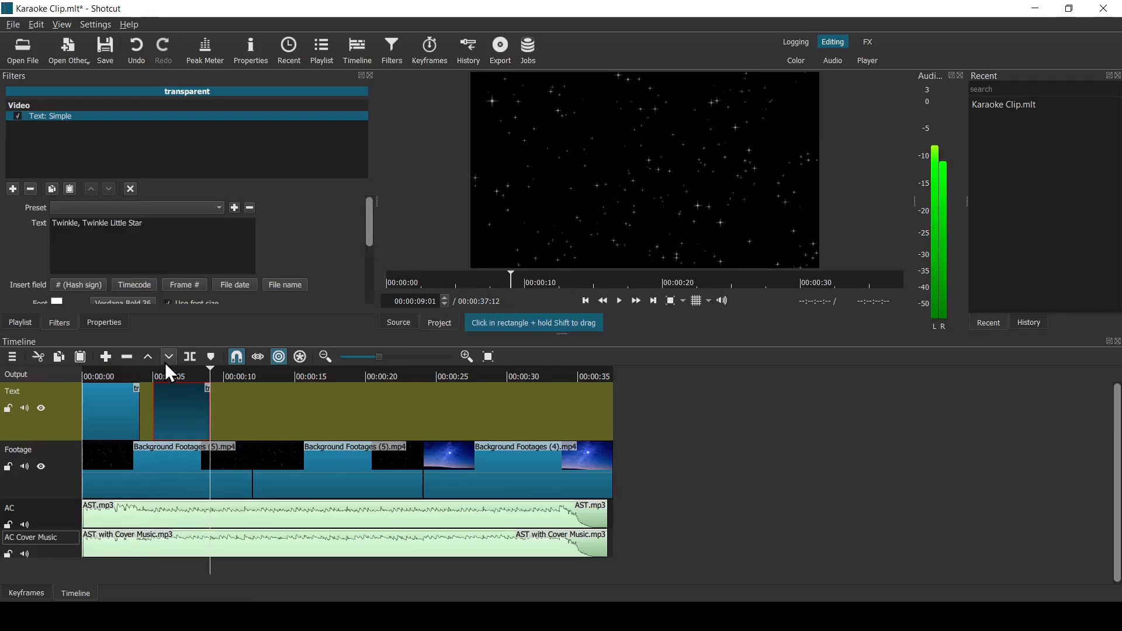
# - Preview the small lyric's timing from 00:00:04:00 and shift its clip earlier to start at about 00:00:04:14
pyautogui.moveTo(208, 376); pyautogui.dragTo(139, 376)
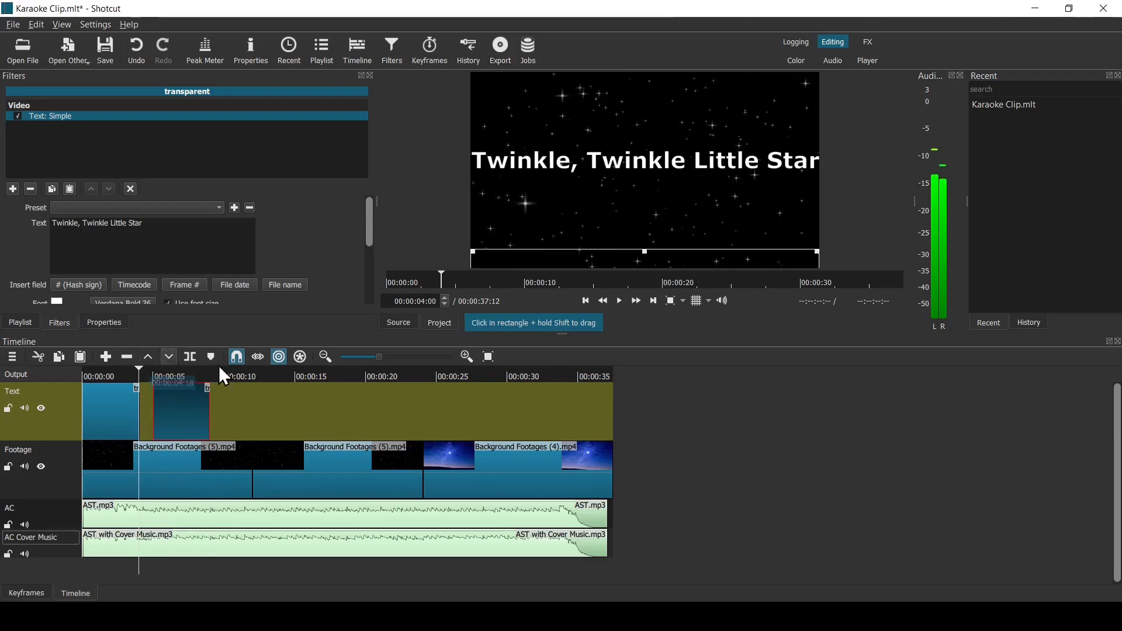
pyautogui.click(619, 300)
pyautogui.click(619, 301)
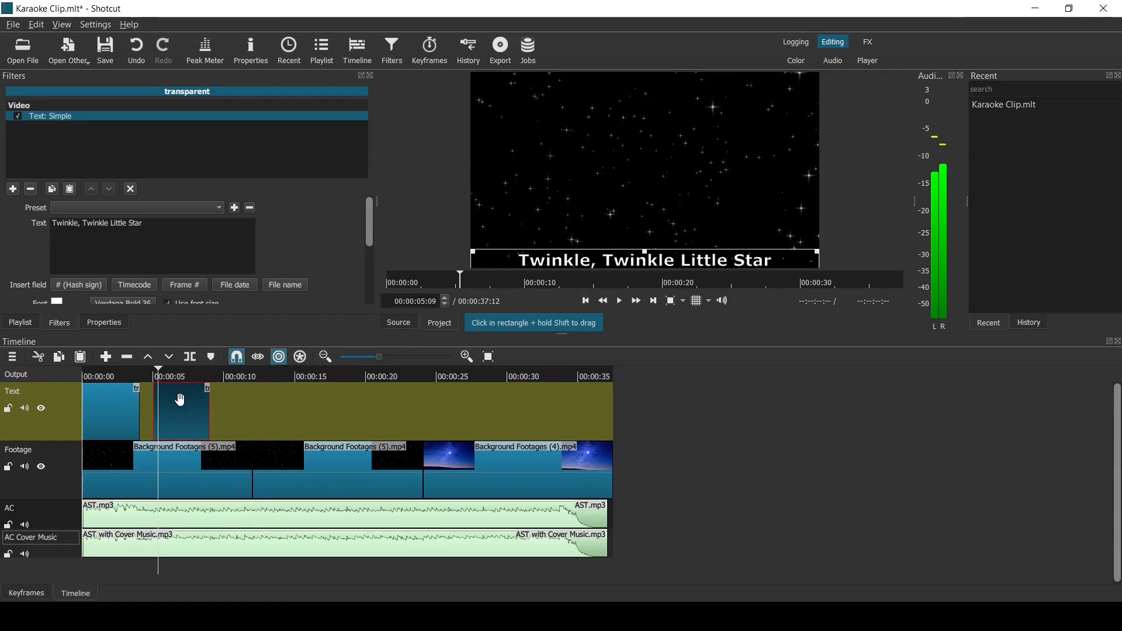
pyautogui.moveTo(171, 390)
pyautogui.mouseDown()
pyautogui.moveTo(180, 400)
pyautogui.moveTo(158, 401)
pyautogui.moveTo(170, 402)
pyautogui.mouseUp()
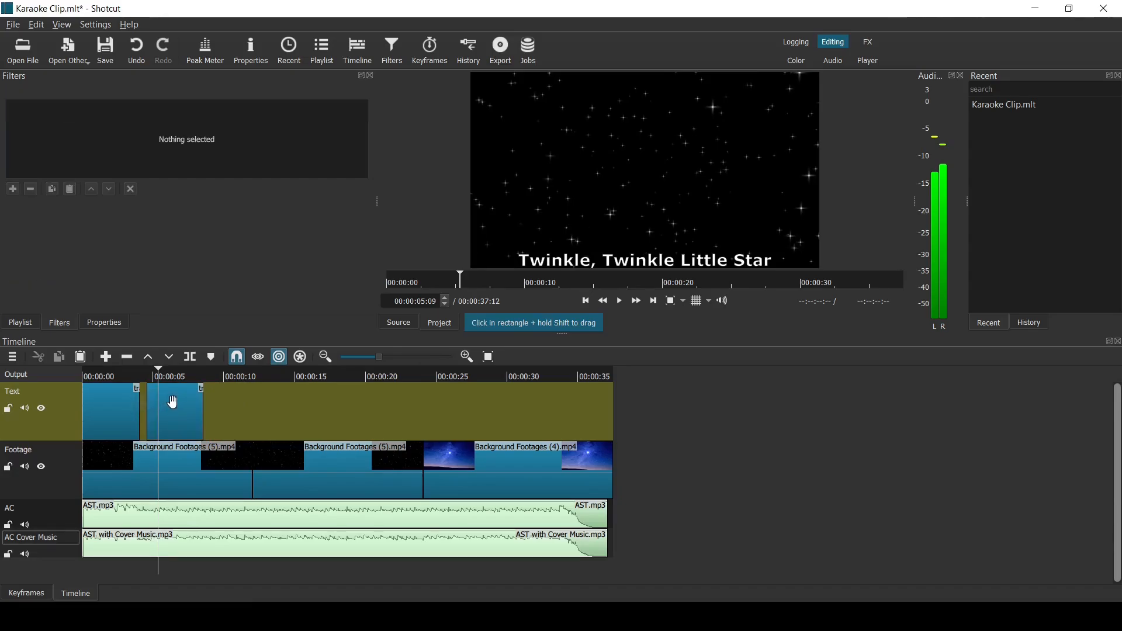
# - Play through the moved lyric to find its end and extend the clip's end to about 00:00:09:08
pyautogui.click(139, 374)
pyautogui.click(620, 302)
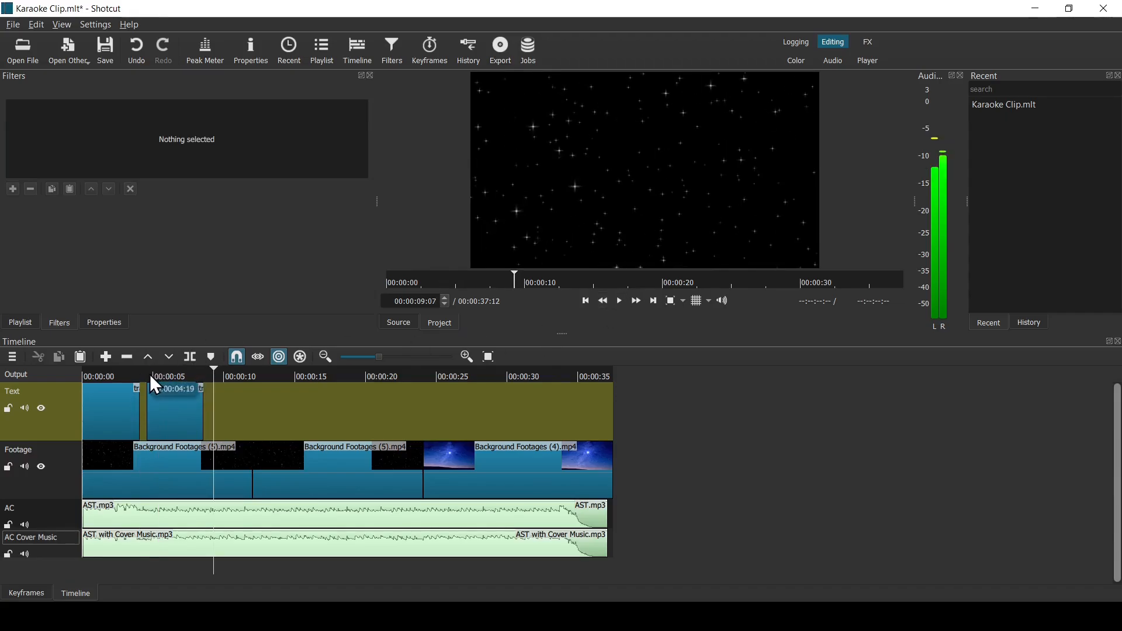
pyautogui.click(148, 374)
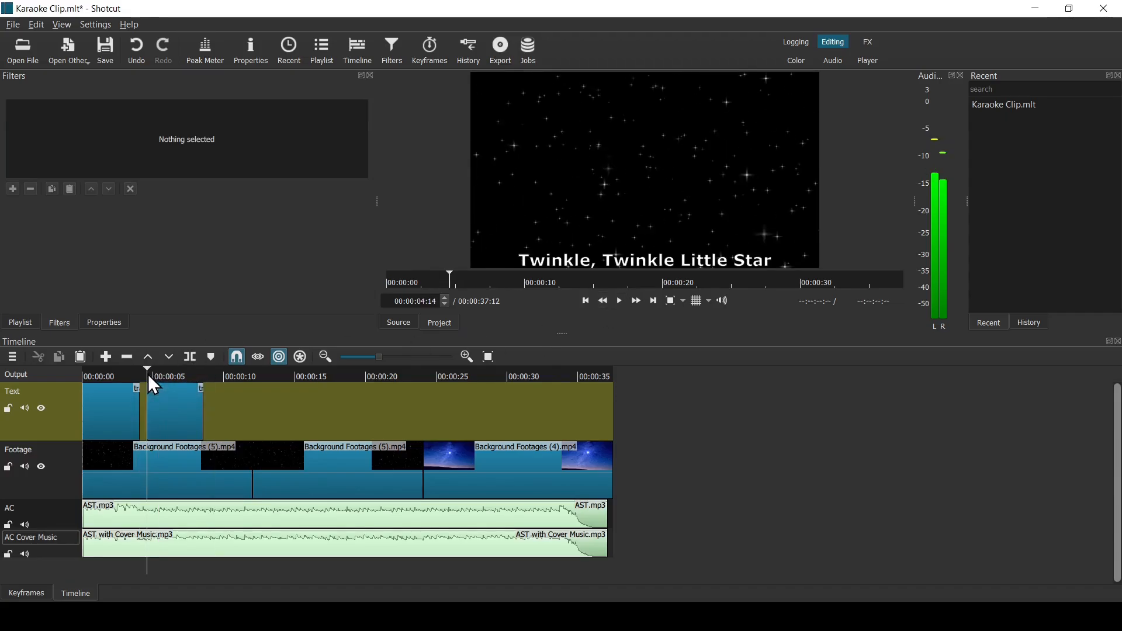
pyautogui.click(620, 302)
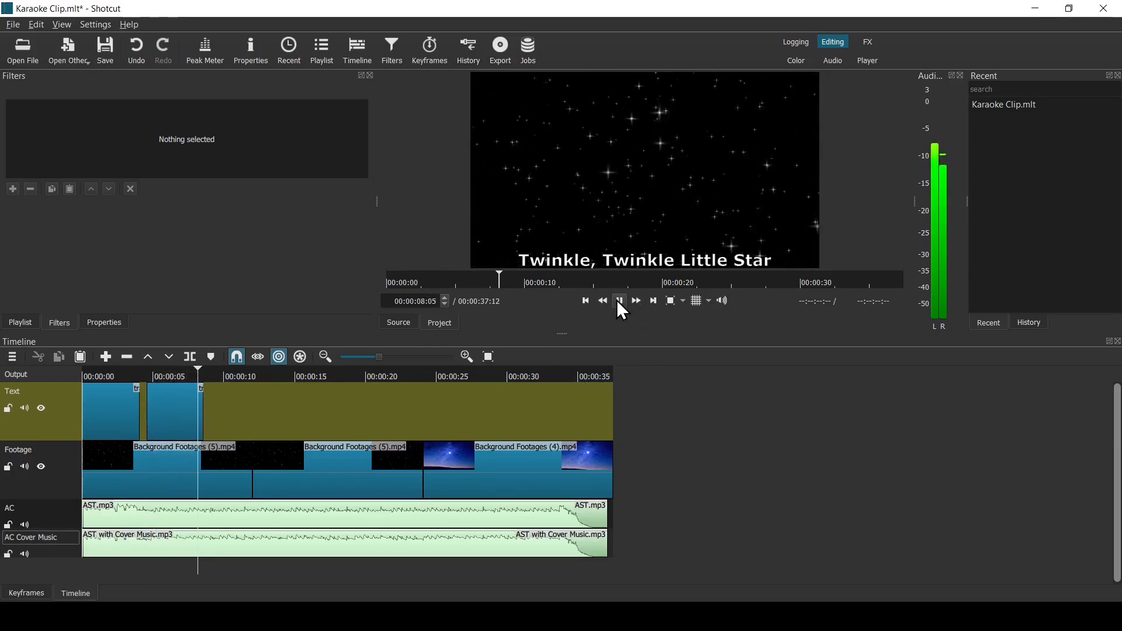
pyautogui.click(620, 304)
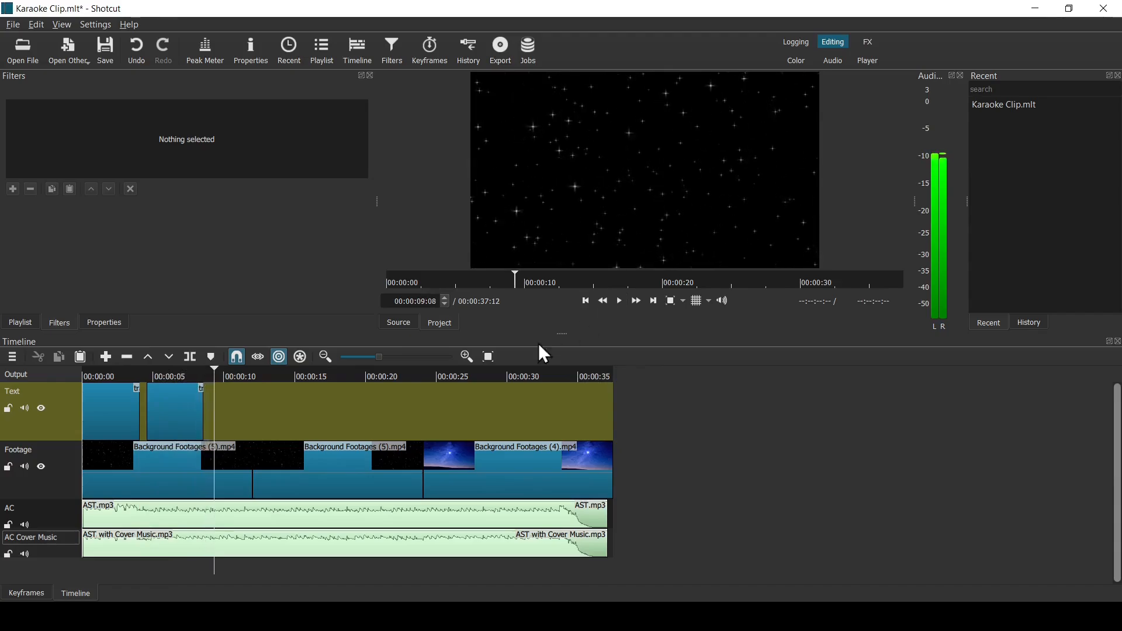
pyautogui.click(189, 409)
pyautogui.moveTo(204, 409); pyautogui.dragTo(222, 416)
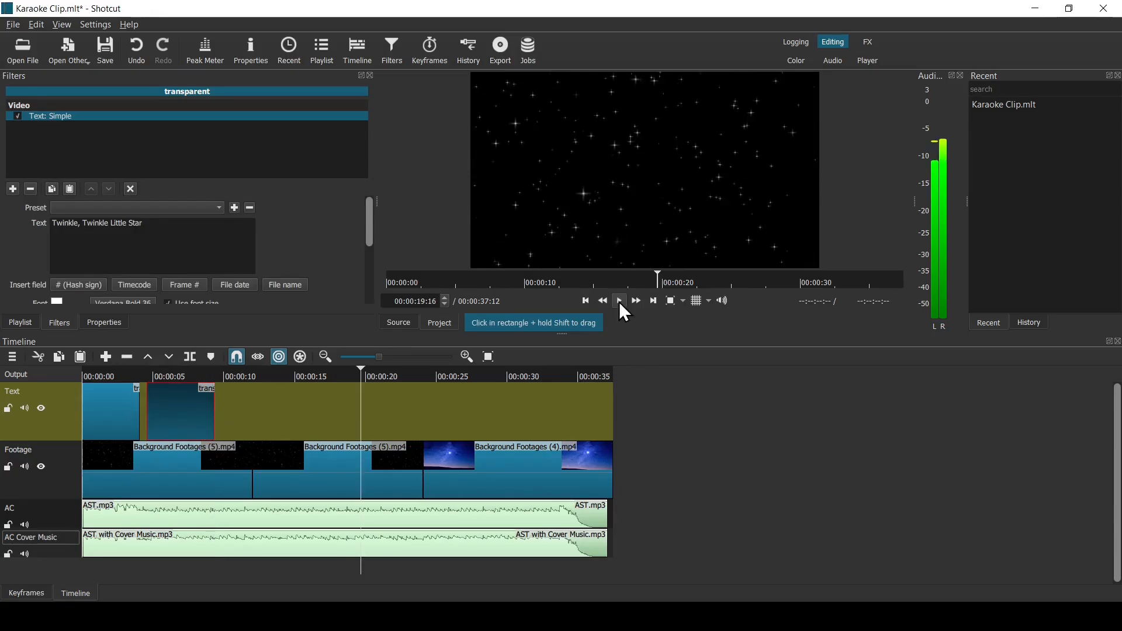
# - Replay the extended lyric to check its timing against the music and stop the playhead at 00:00:09:20
pyautogui.click(138, 374)
pyautogui.click(619, 302)
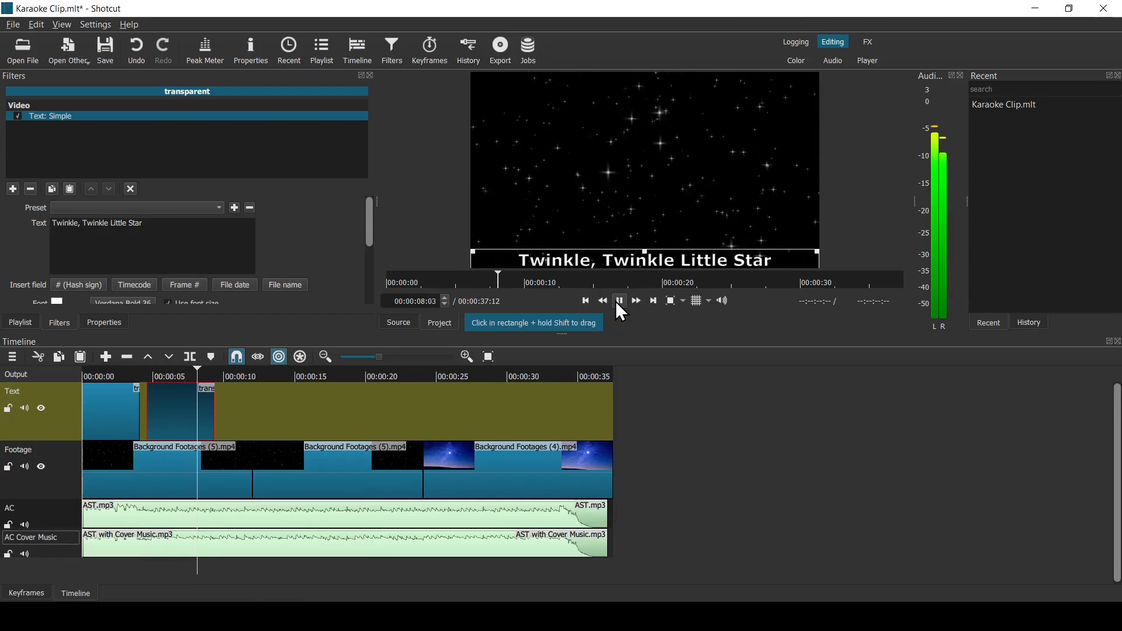
pyautogui.click(618, 303)
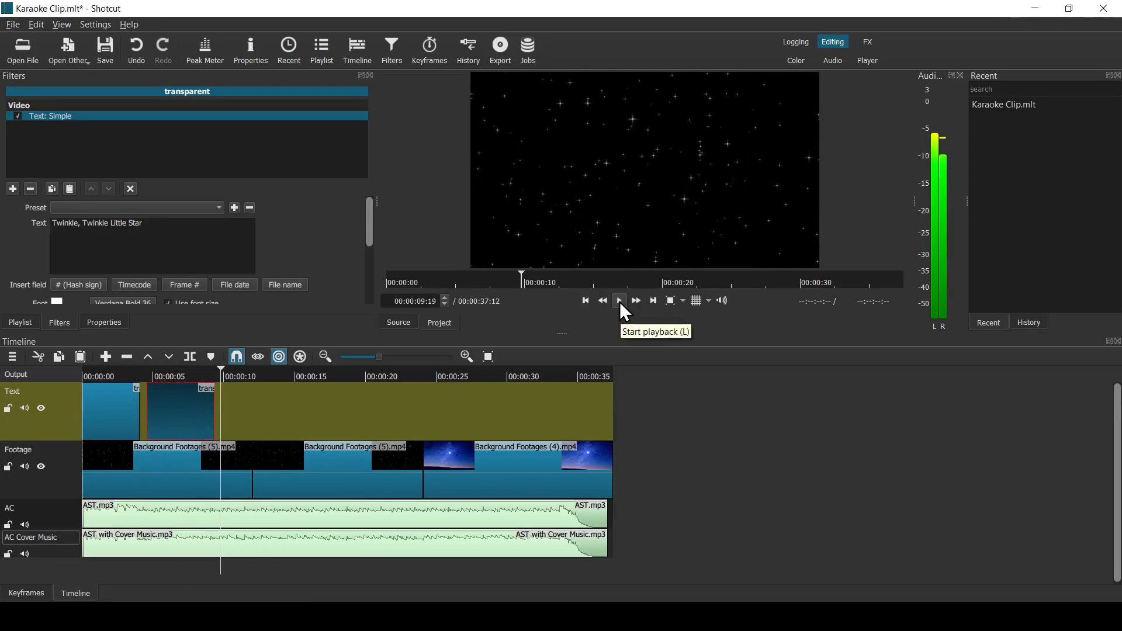
pyautogui.click(620, 302)
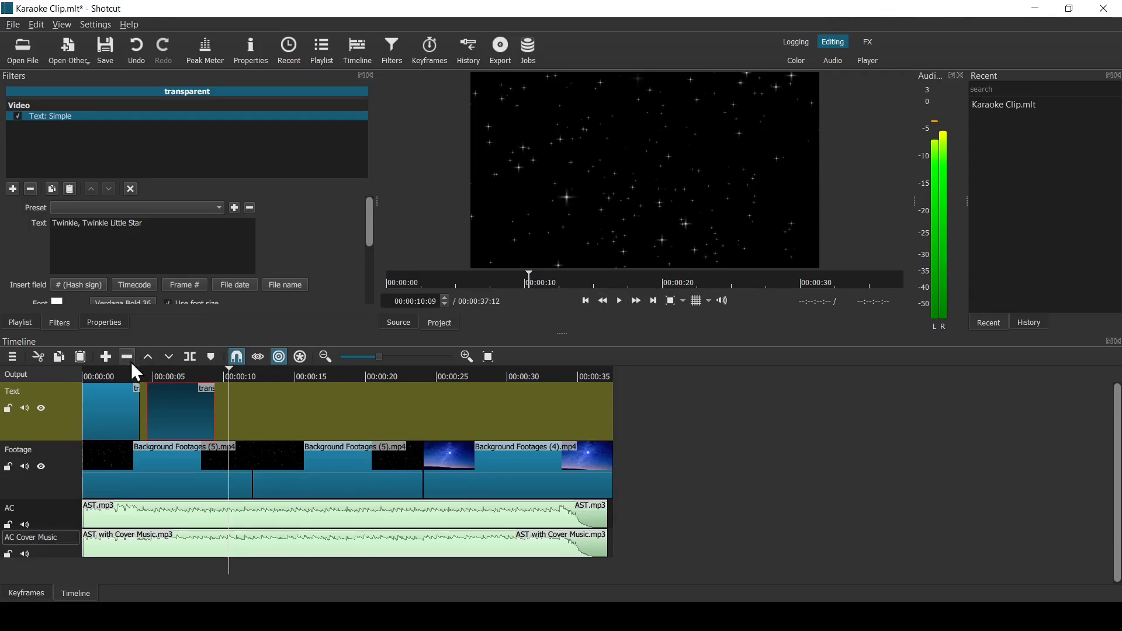
pyautogui.click(143, 374)
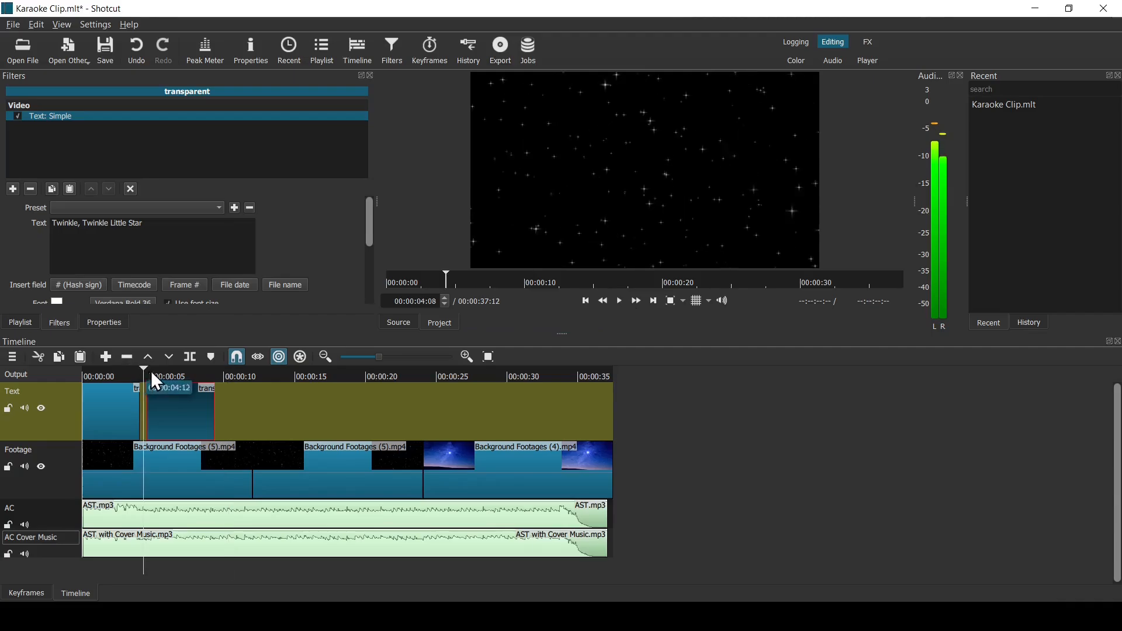
pyautogui.click(615, 303)
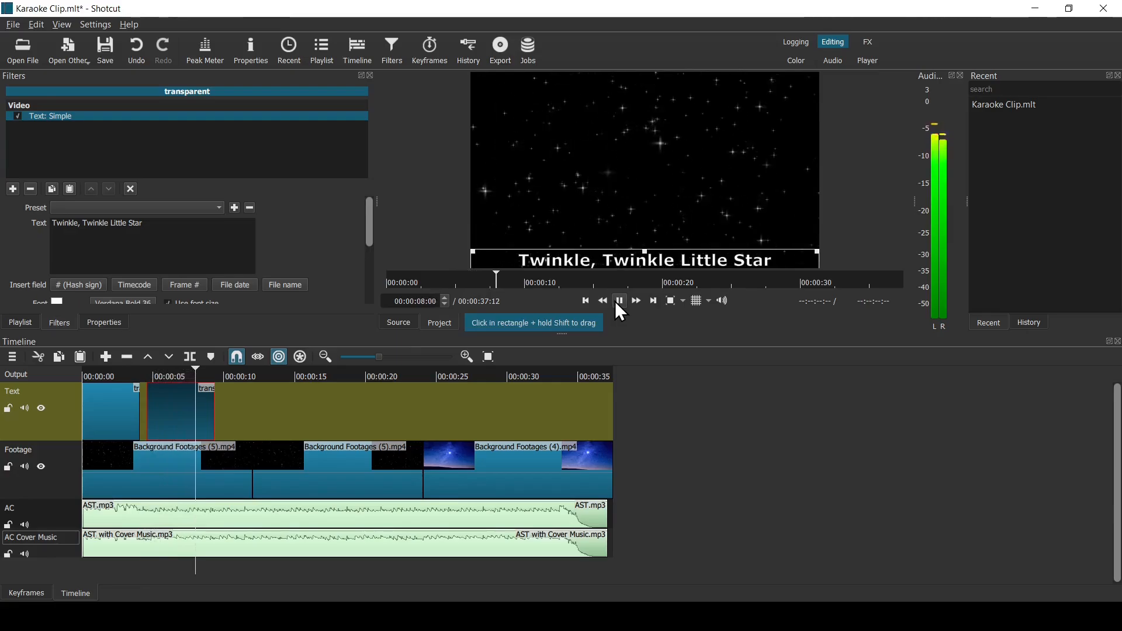
pyautogui.click(616, 302)
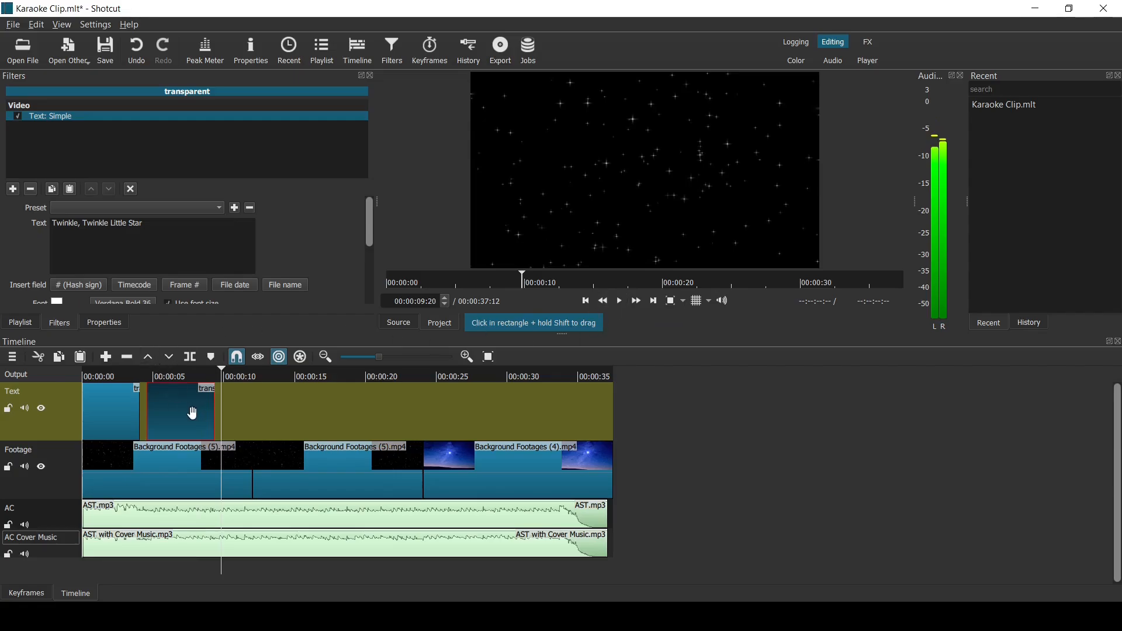
# - Paste a copy of the small lyric clip at the playhead and change its text to "How I Wonder WHat You Are?"
pyautogui.click(80, 356)
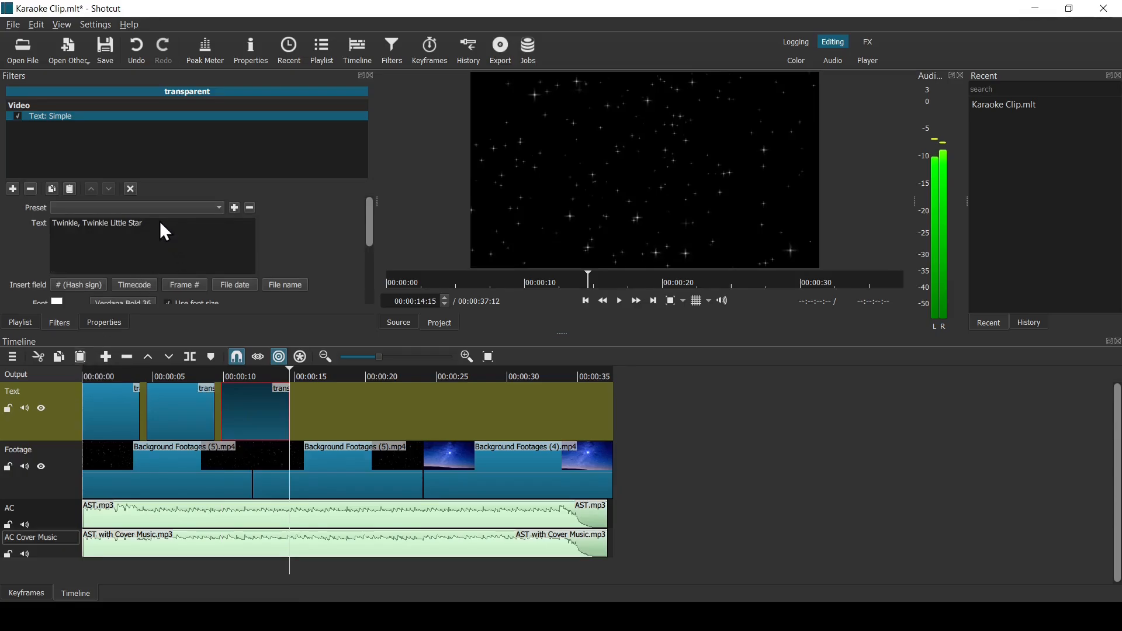
pyautogui.moveTo(160, 221); pyautogui.dragTo(32, 216)
pyautogui.write('How I Wonder WHat You Are?')
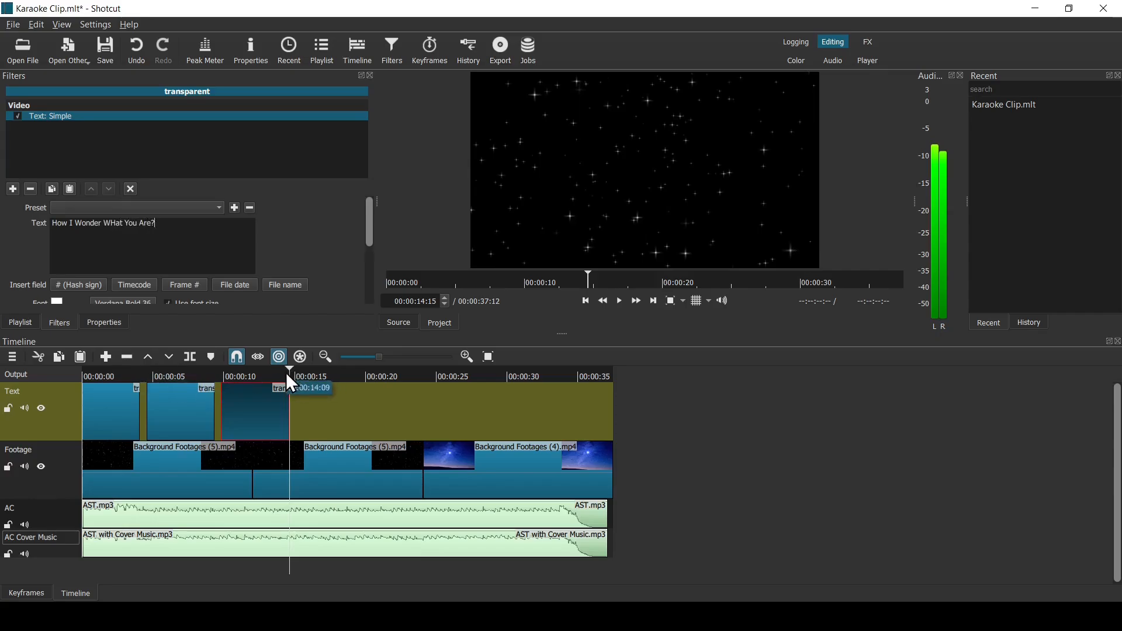
# - Play the lyrics from 00:00:04:06 to check their timing and trim the third lyric clip's end to about 00:00:14:06
pyautogui.click(186, 375)
pyautogui.moveTo(182, 357); pyautogui.dragTo(142, 364)
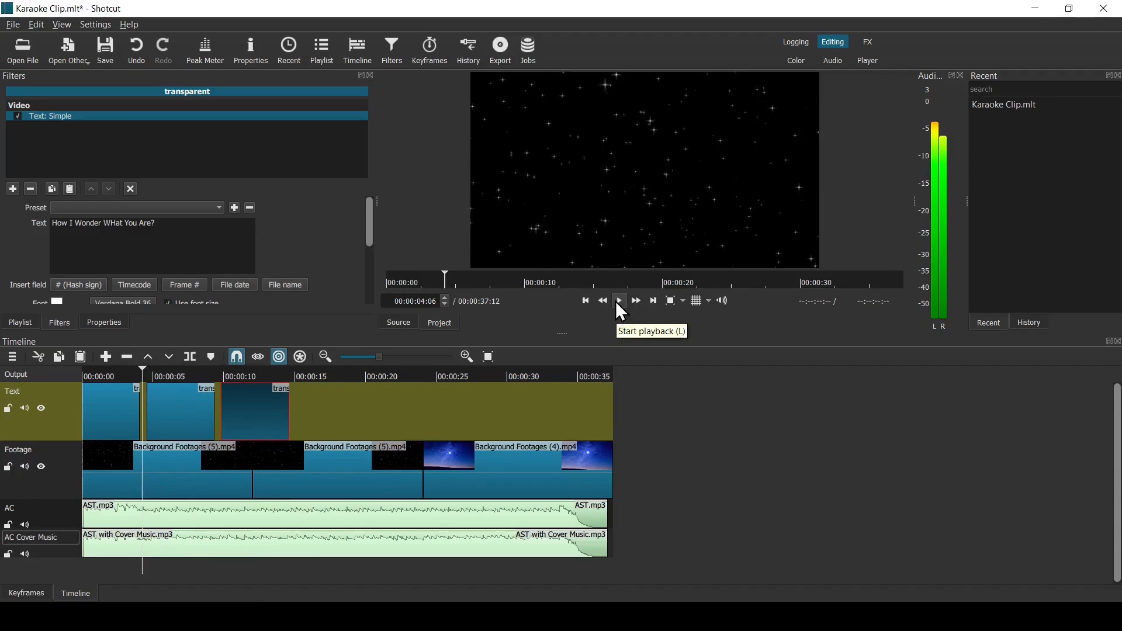
pyautogui.click(617, 300)
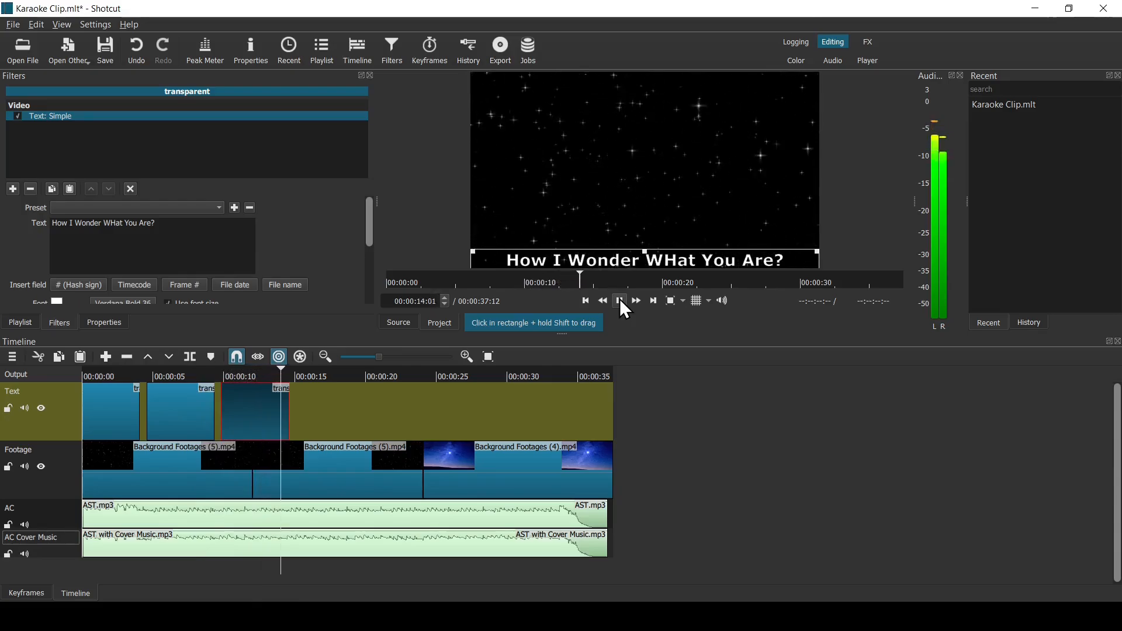
pyautogui.click(620, 299)
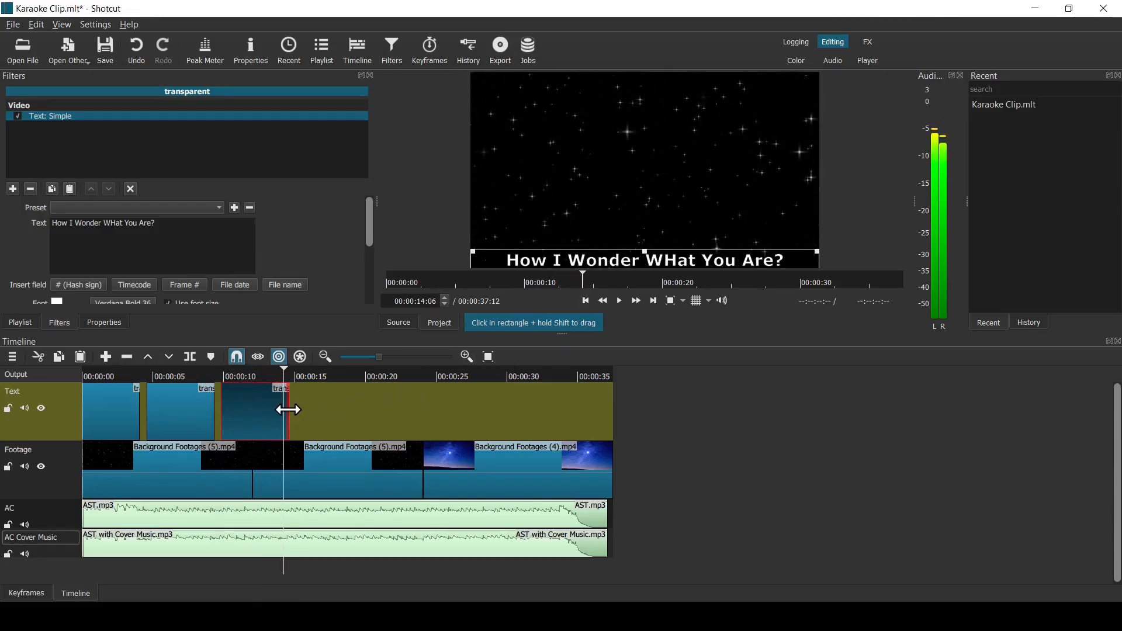
pyautogui.moveTo(287, 409); pyautogui.dragTo(284, 409)
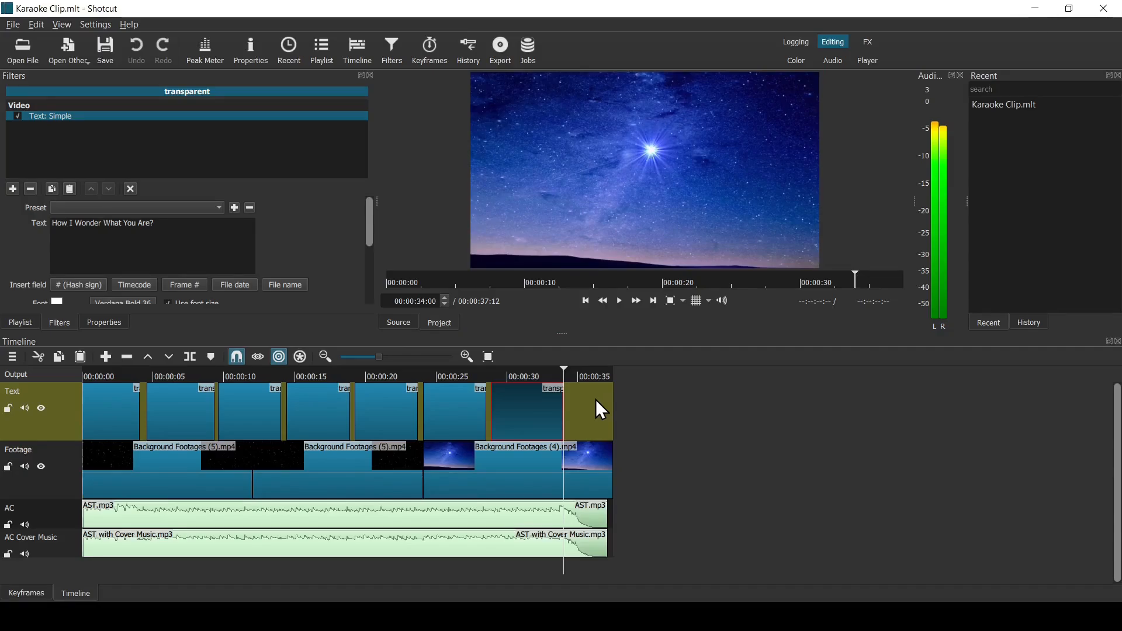
# - With the playhead at the end of the footage, create a transparent text clip containing the pasted credits for music, harmonica and video
pyautogui.click(612, 372)
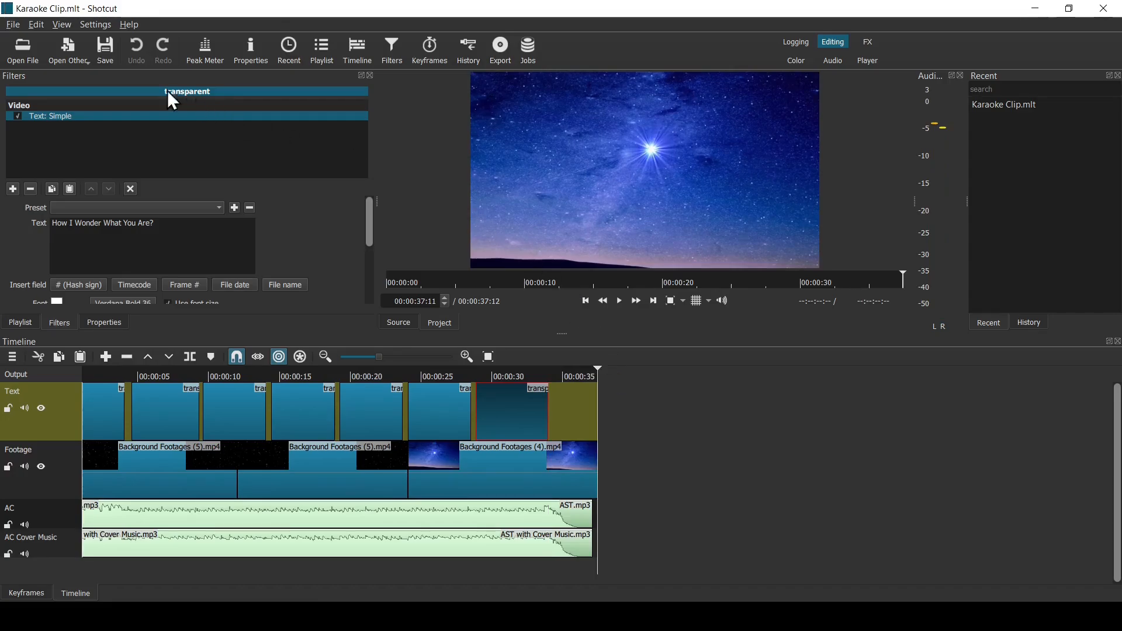
pyautogui.click(67, 51)
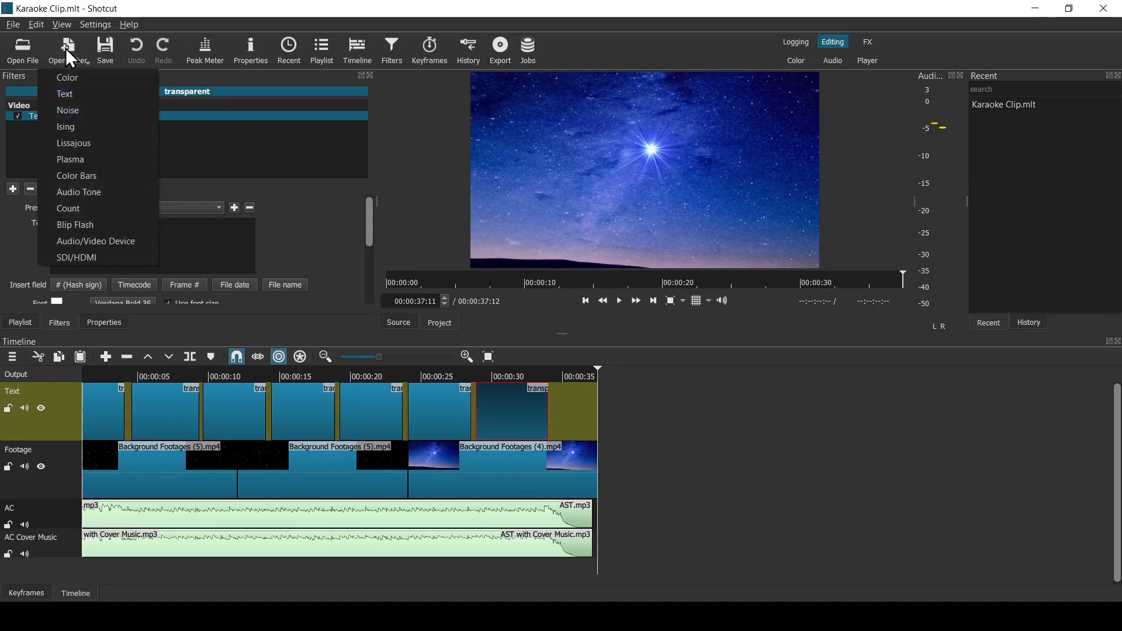
pyautogui.click(90, 94)
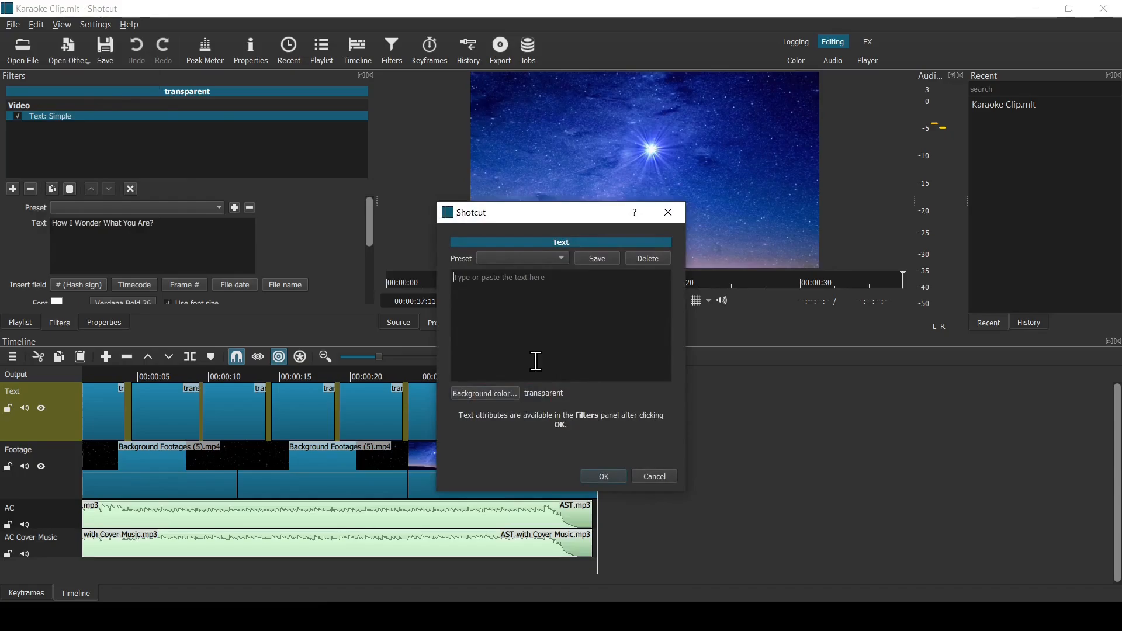
pyautogui.write('Credits  Accompaniment music : MuseScore  Harmonica : Jimmy Lim  Video : https://pixabay.com/videos/')
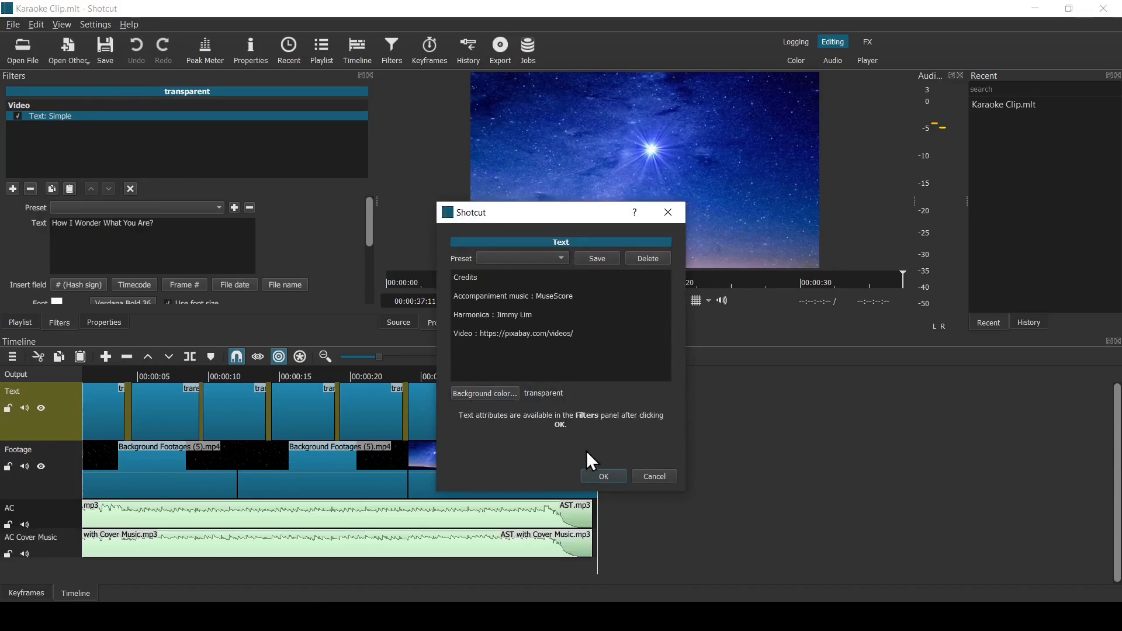
pyautogui.click(608, 476)
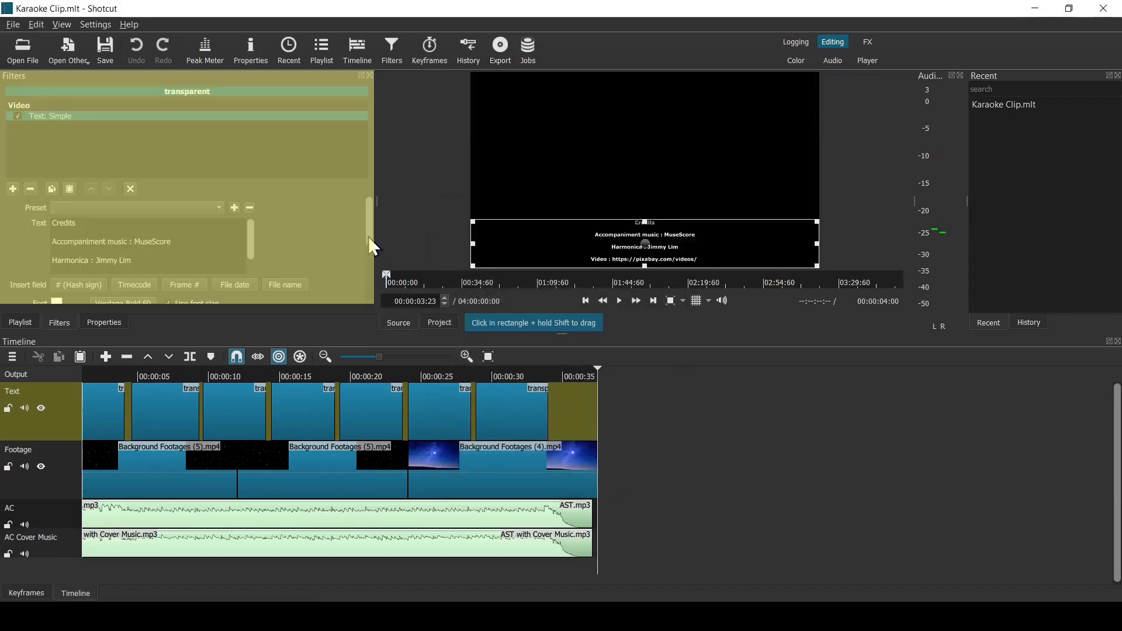
# - Set the credits text's font size to 28, keeping Verdana Bold
pyautogui.moveTo(370, 243); pyautogui.dragTo(357, 272)
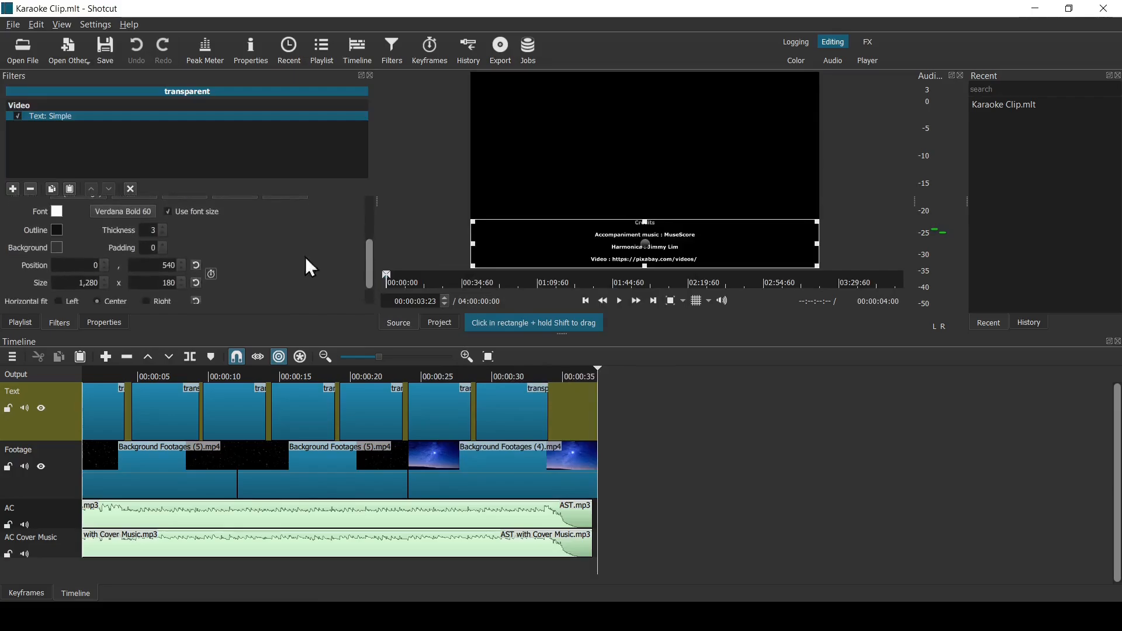
pyautogui.click(152, 212)
pyautogui.doubleClick(666, 220)
pyautogui.write('28')
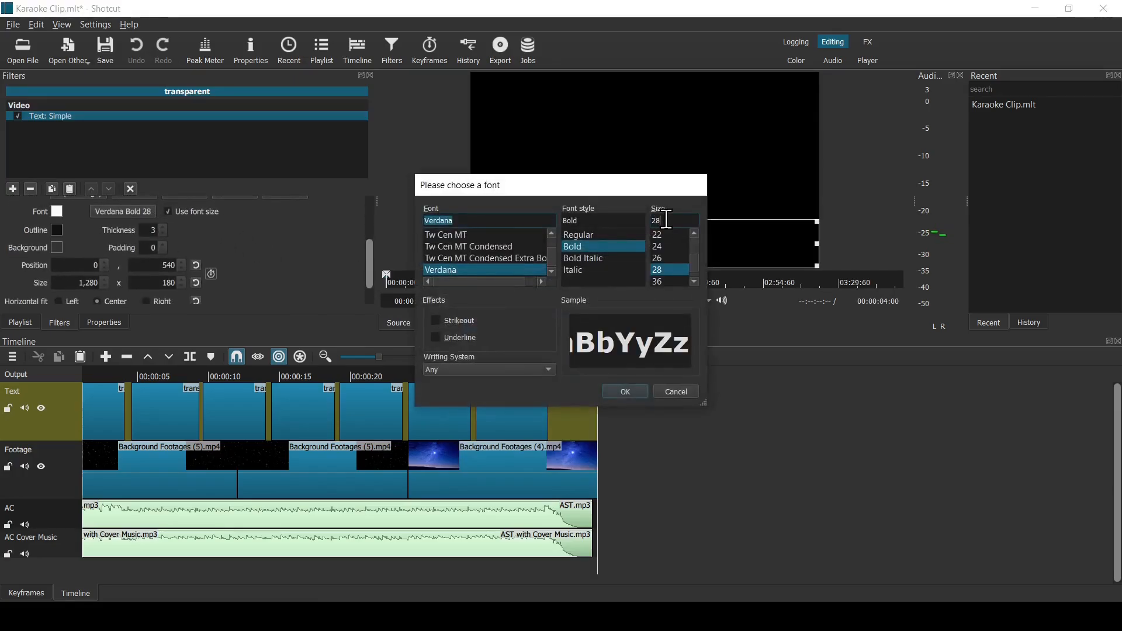
pyautogui.click(645, 391)
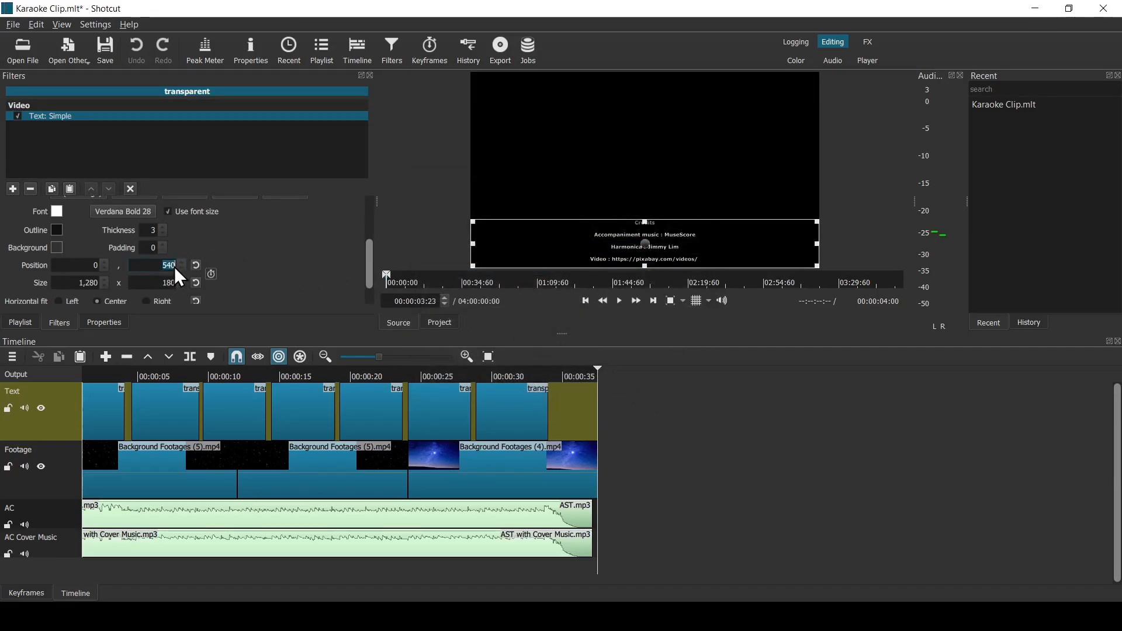
# - Set the credits text's vertical position to 0 and height to 720, and place the clip on the Text track after the footage
pyautogui.write('0')
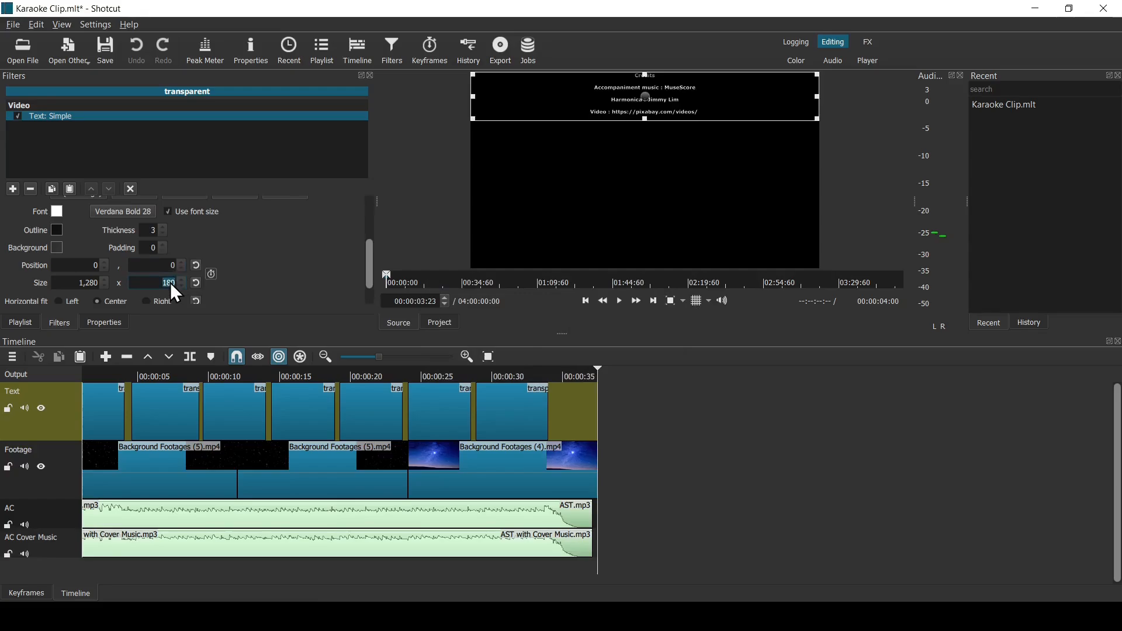
pyautogui.write('720')
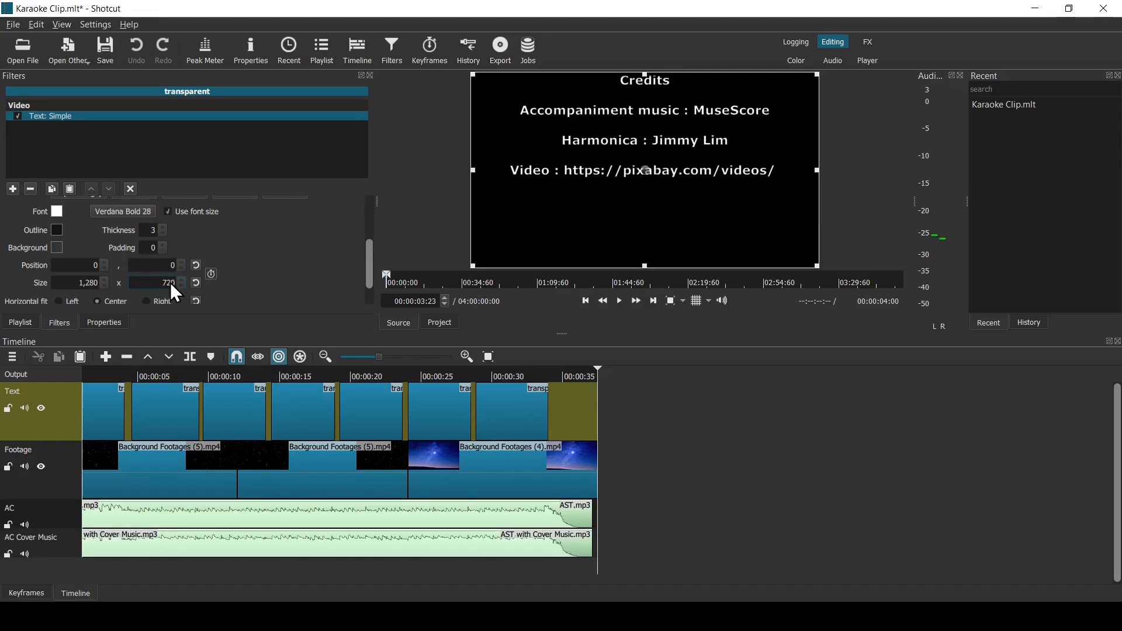
pyautogui.click(169, 360)
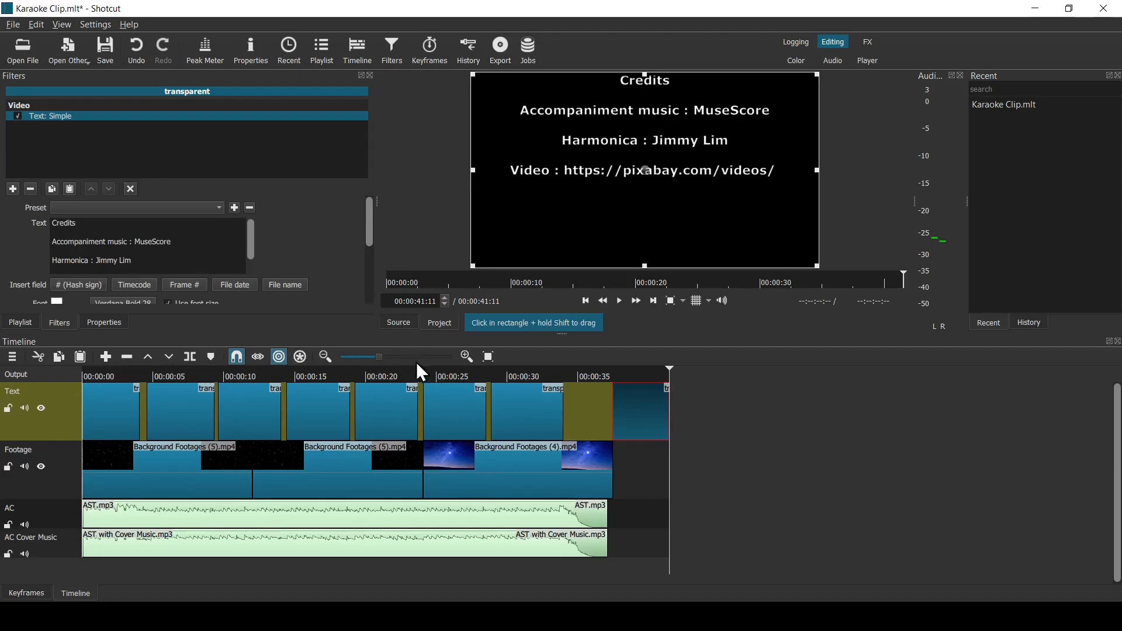
# - Play the project's ending from 00:00:28:22 through the credits clip
pyautogui.click(493, 374)
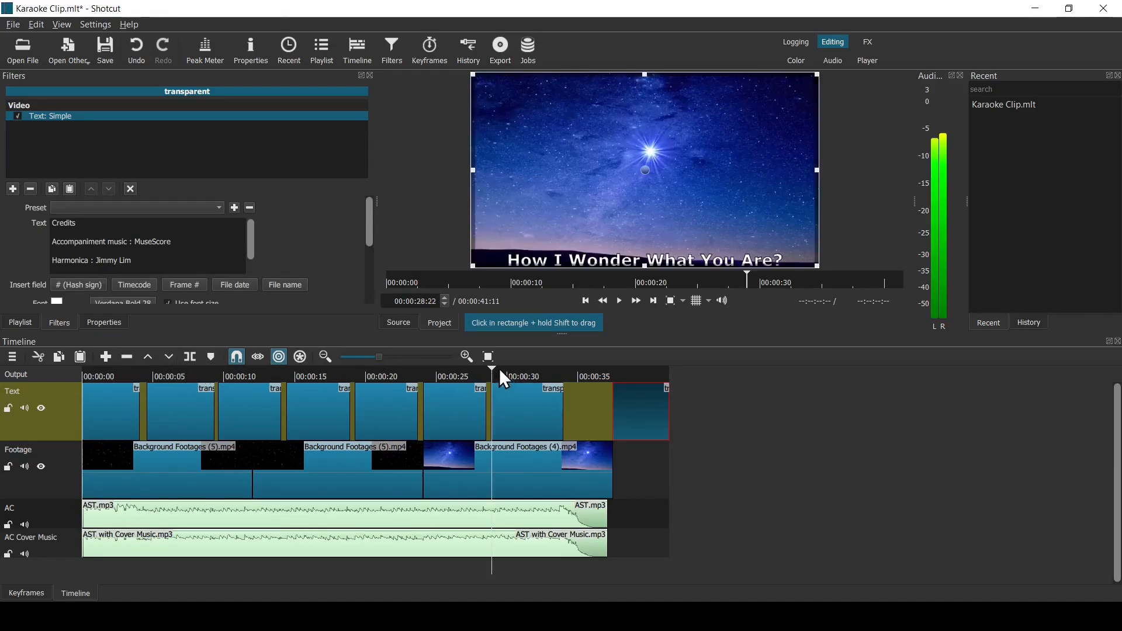
pyautogui.click(619, 301)
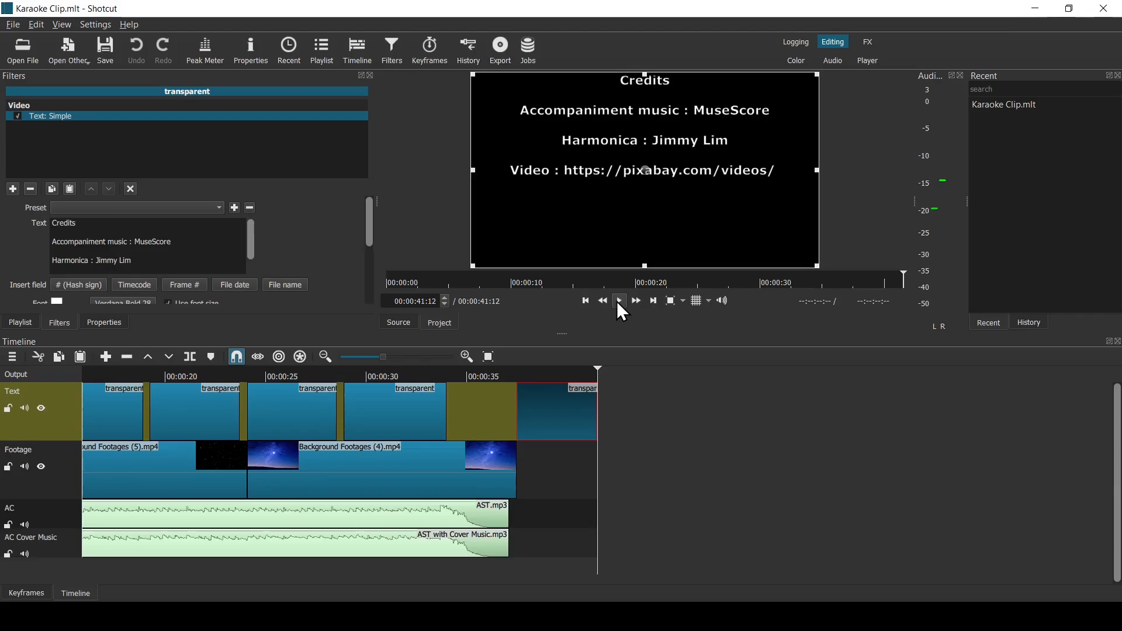
# - At the start of the credits clip, set its vertical position to 720 and enable position and size keyframes
pyautogui.click(590, 298)
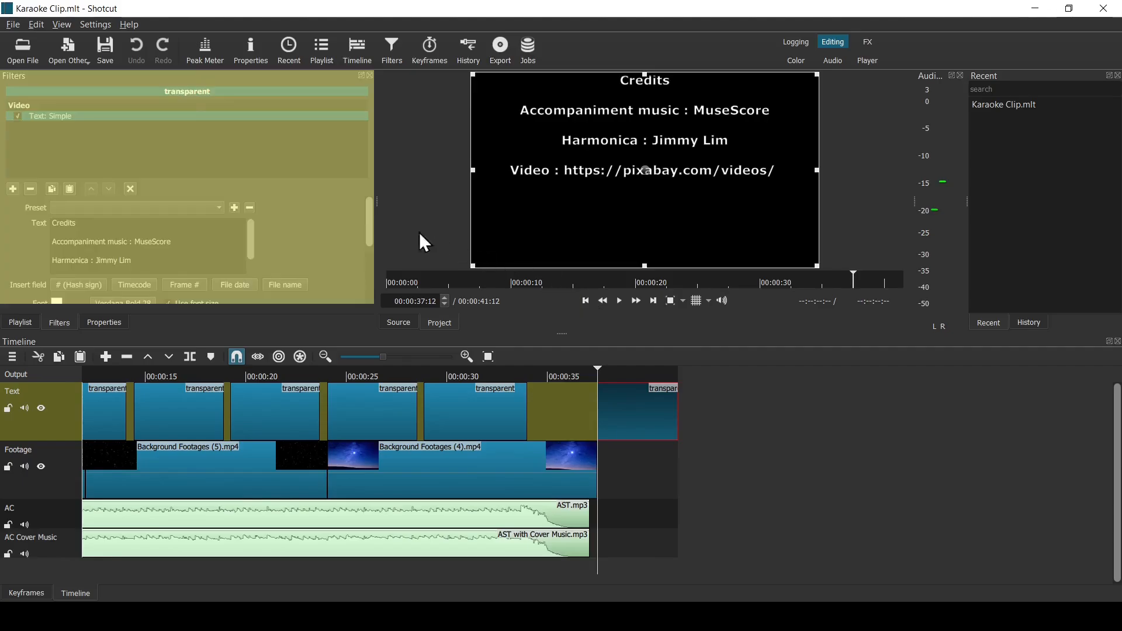
pyautogui.moveTo(370, 238); pyautogui.dragTo(372, 293)
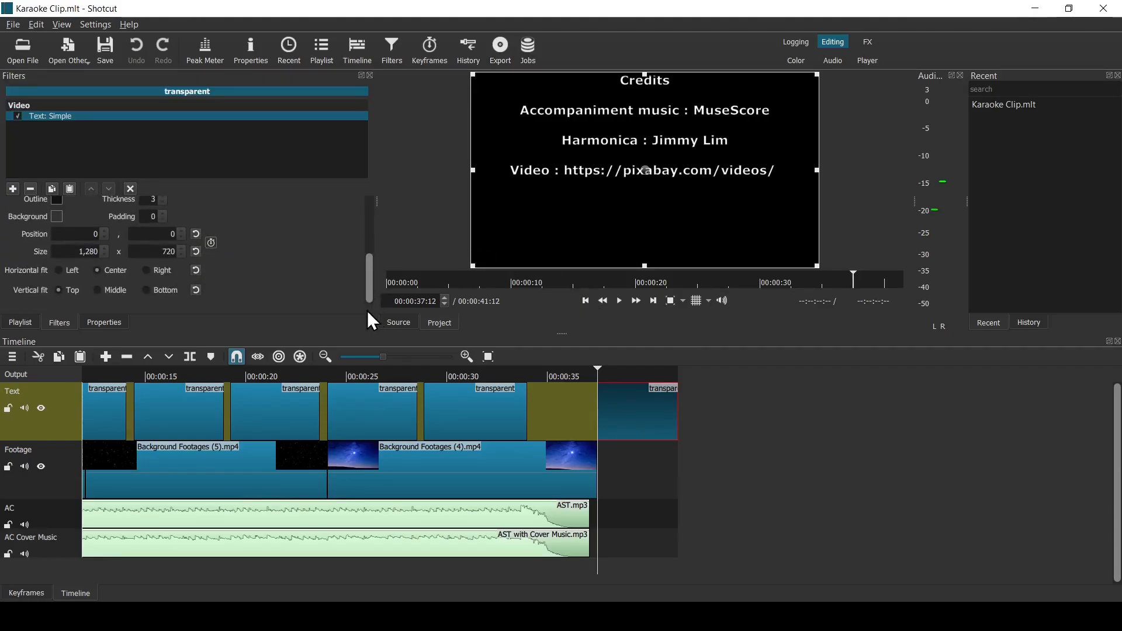
pyautogui.write('720')
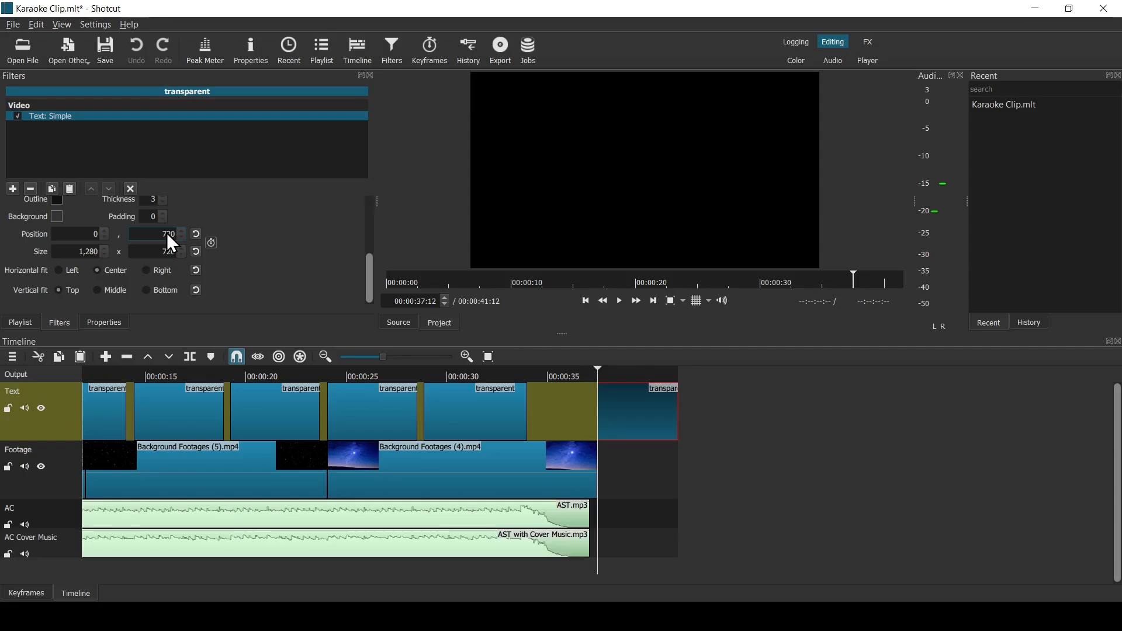
pyautogui.click(209, 245)
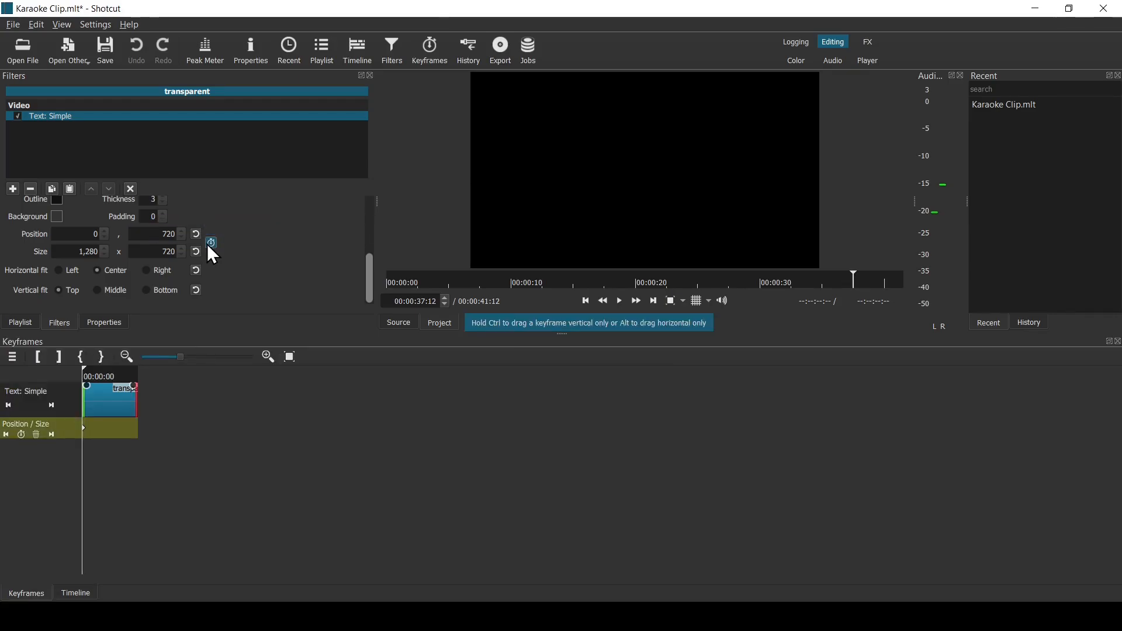
# - Add a keyframe at the end of the credits clip with its vertical position set to -720
pyautogui.click(52, 404)
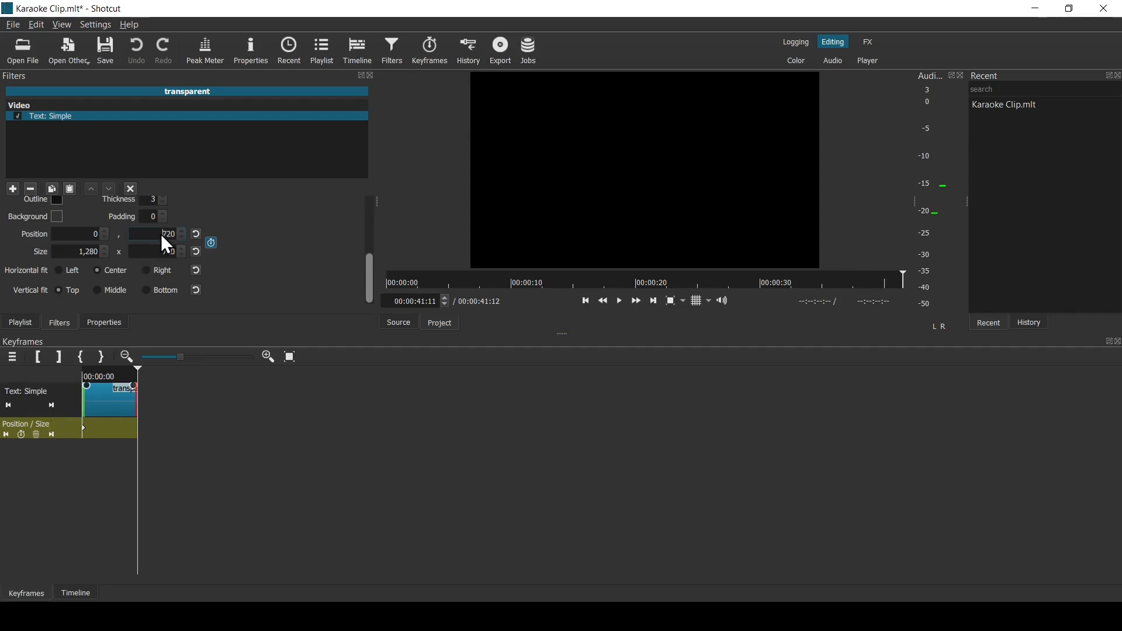
pyautogui.write('-')
pyautogui.moveTo(138, 434)
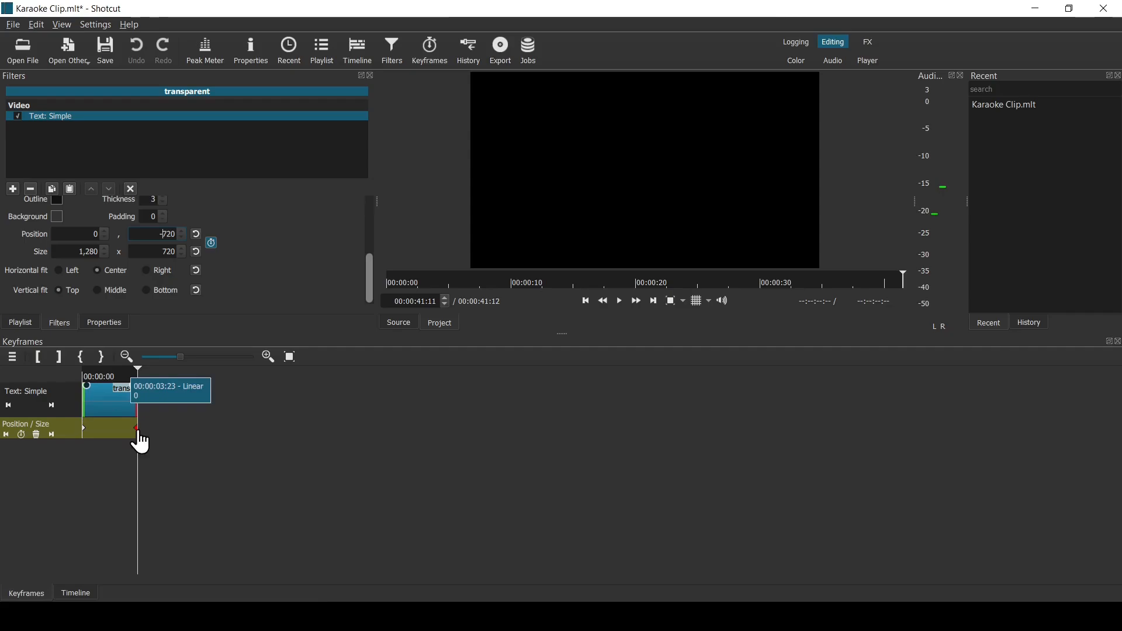
# - Return to the timeline and play from about 00:00:33:05 to check the scrolling credits
pyautogui.click(76, 593)
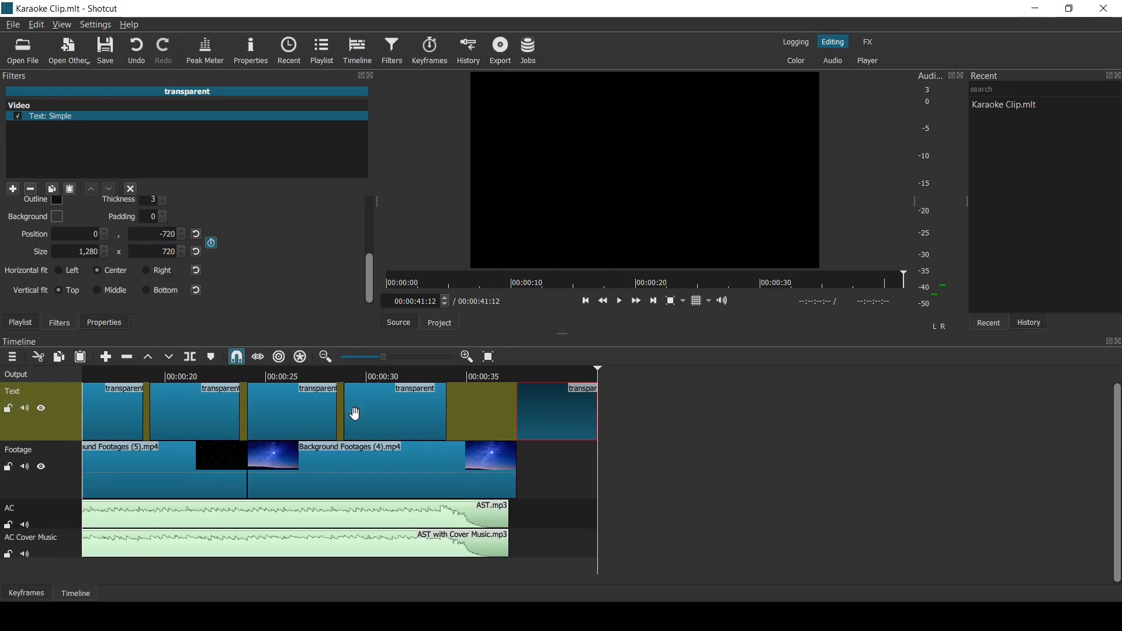
pyautogui.click(432, 376)
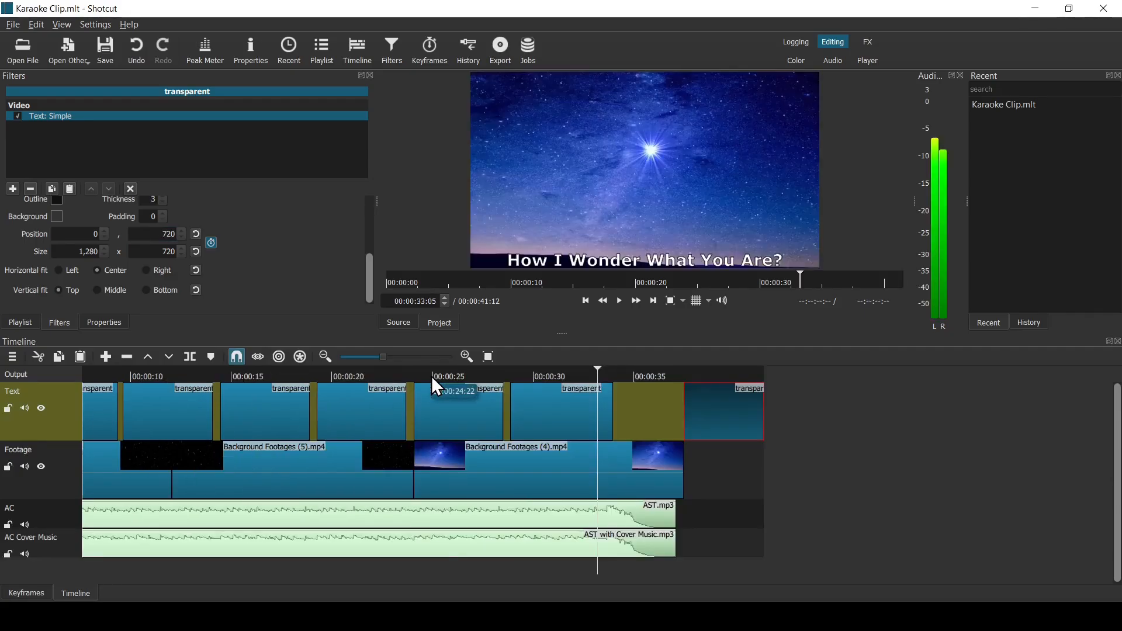
pyautogui.click(624, 303)
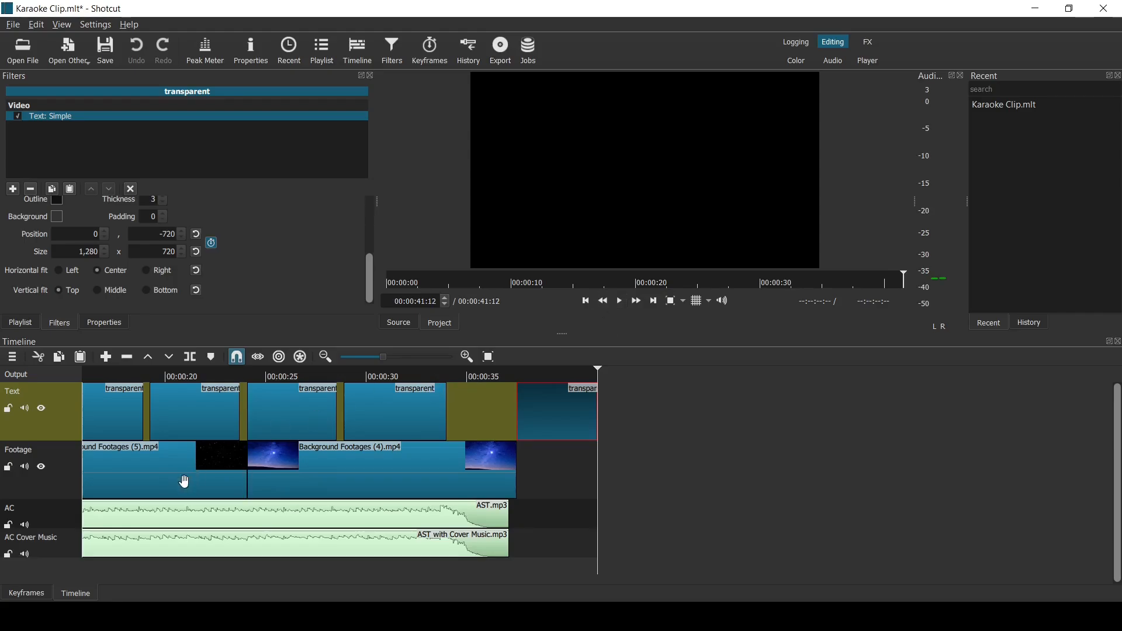
# - Export the timeline as Karaoke Clip.mp4 with the AC Cover Music track muted, and save the project
pyautogui.click(24, 554)
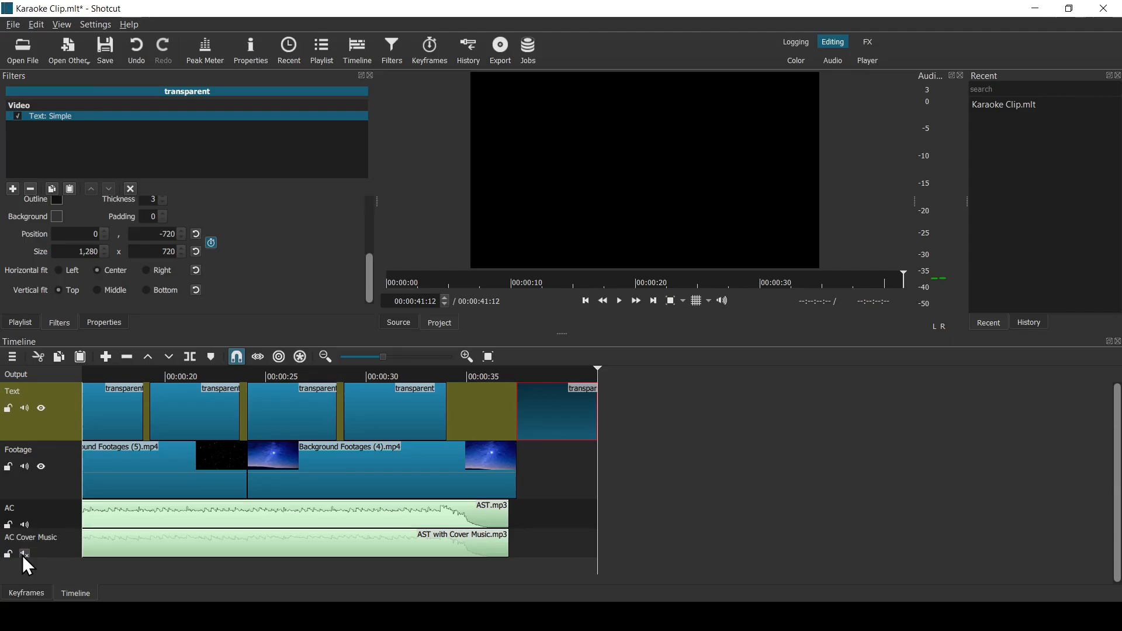
pyautogui.click(501, 52)
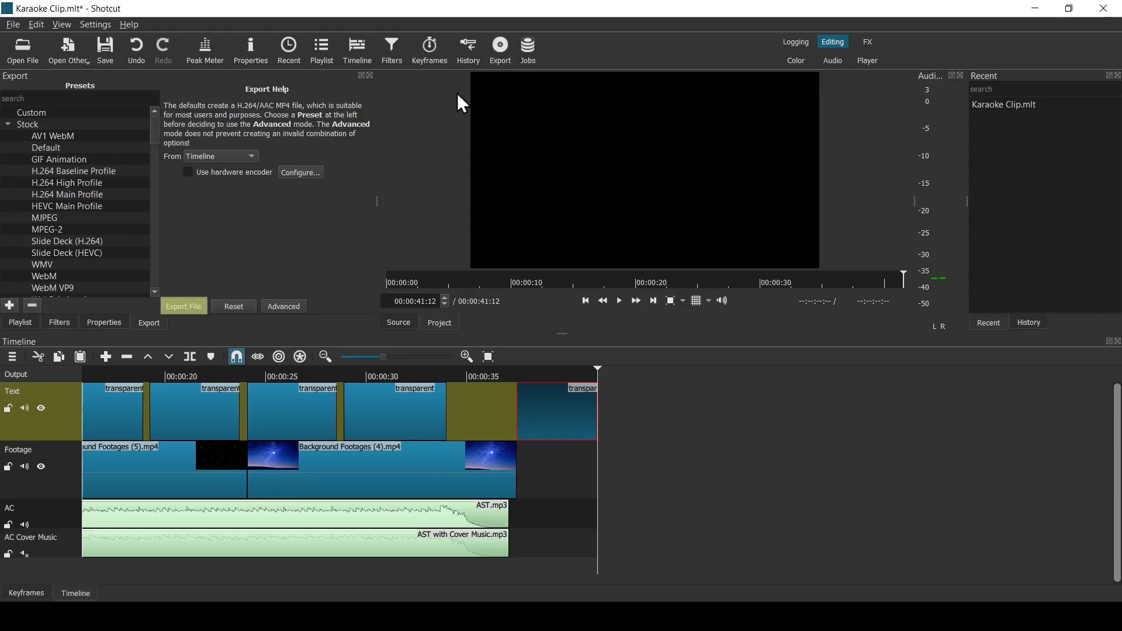
pyautogui.click(184, 307)
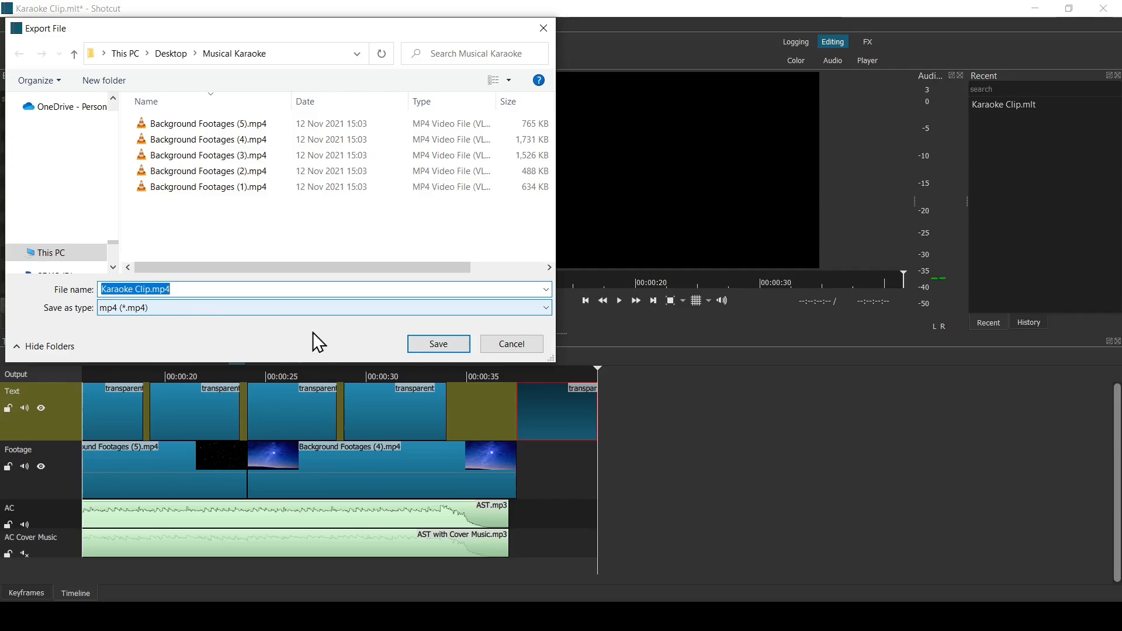
pyautogui.click(462, 345)
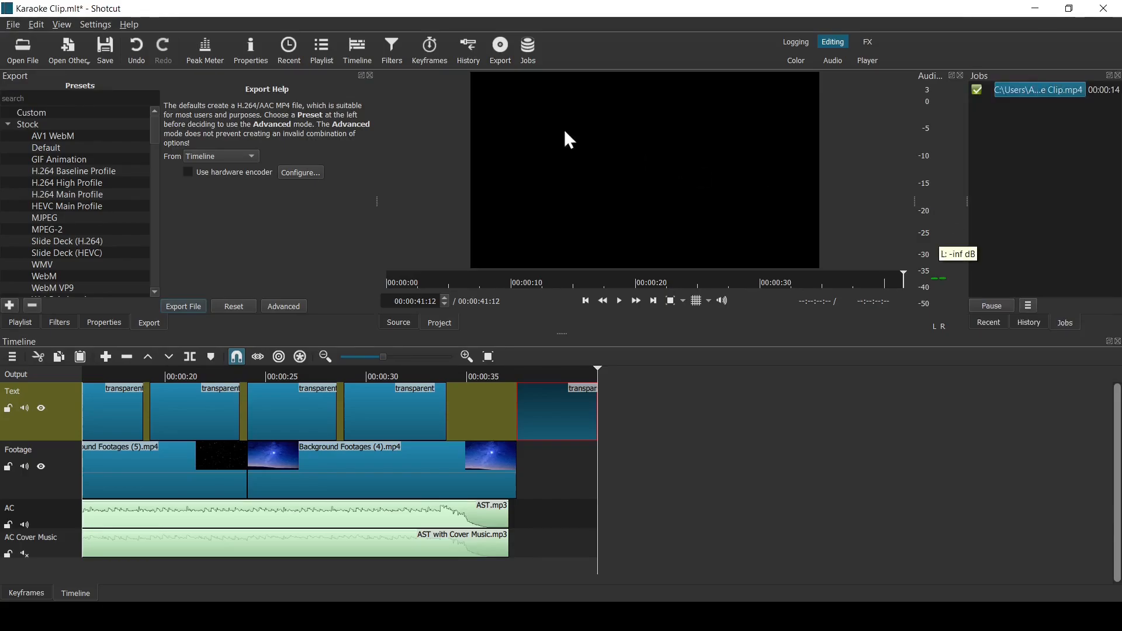
pyautogui.click(100, 48)
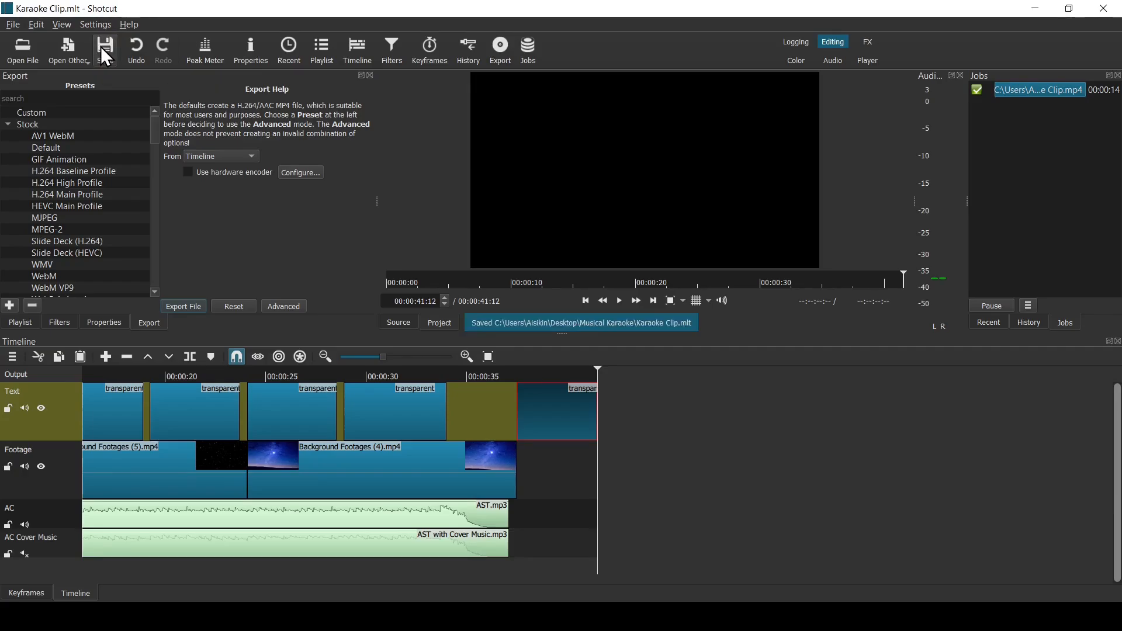